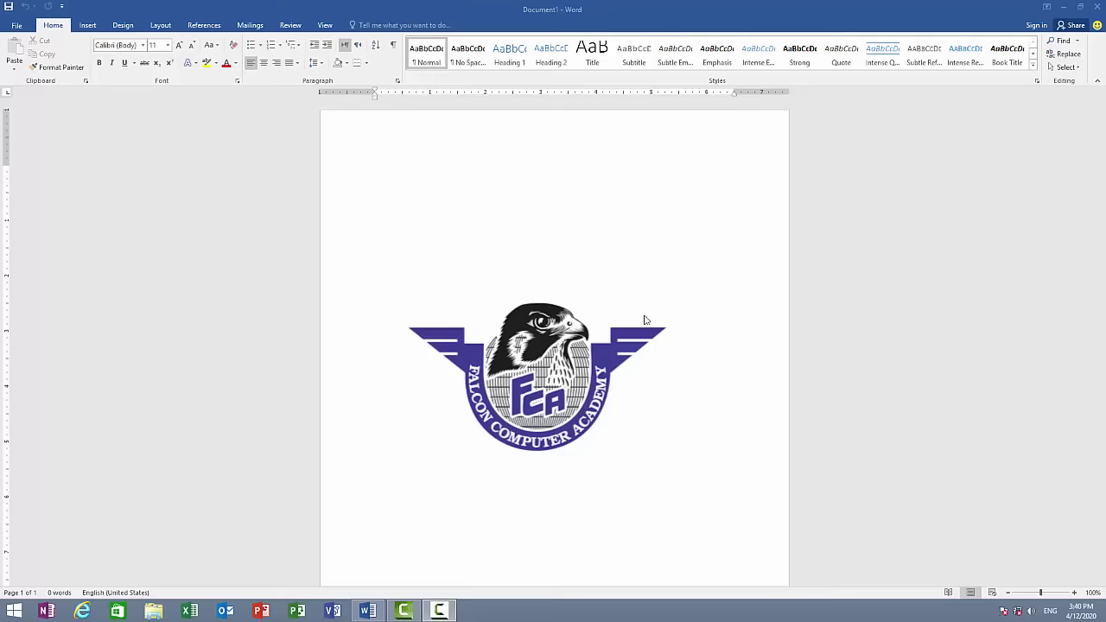
Step: Close Word, relaunch it on a blank document, then close it again
click(1096, 7)
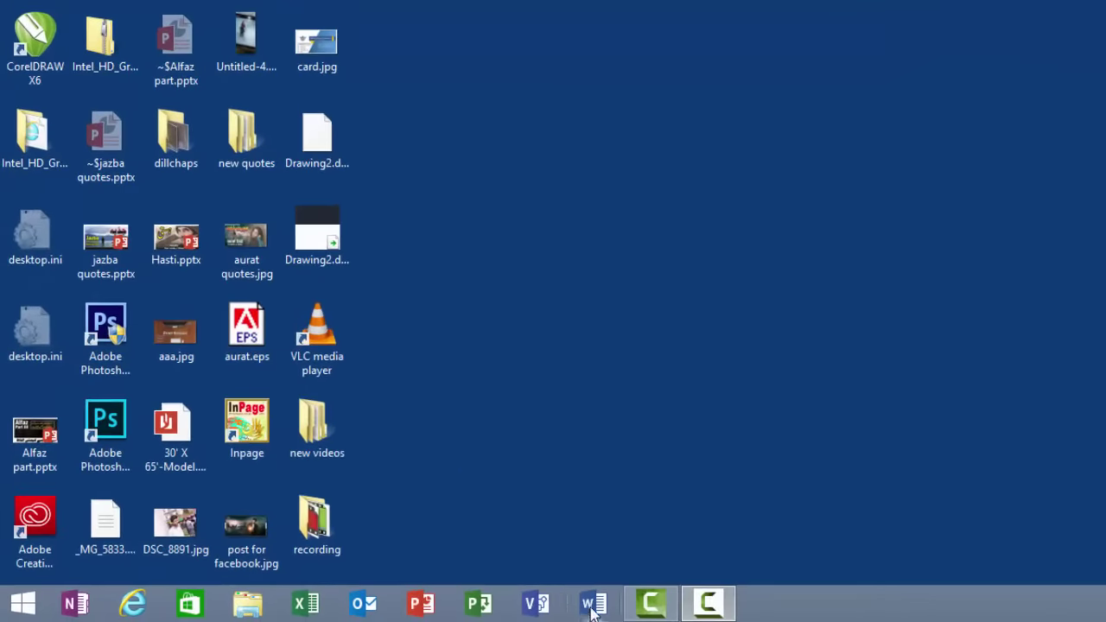
click(592, 608)
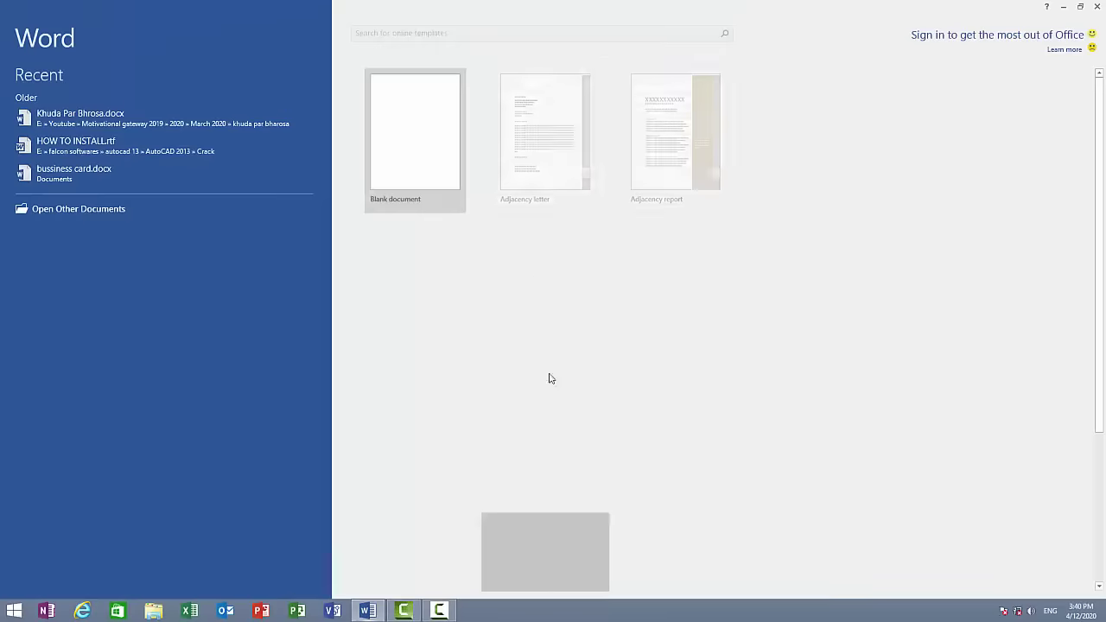
click(443, 166)
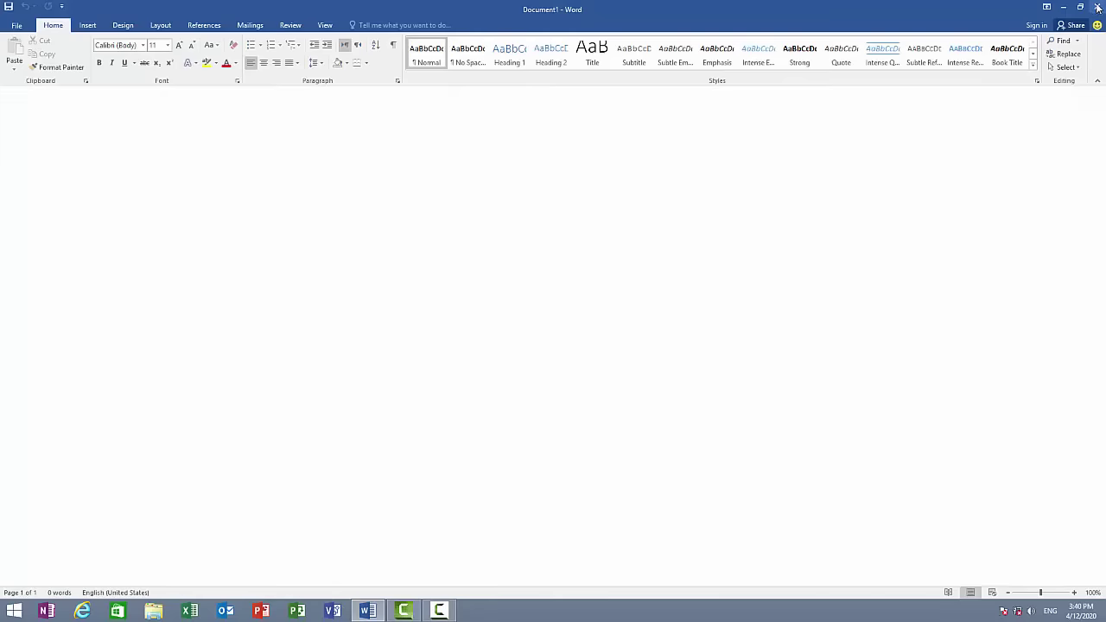
click(1097, 8)
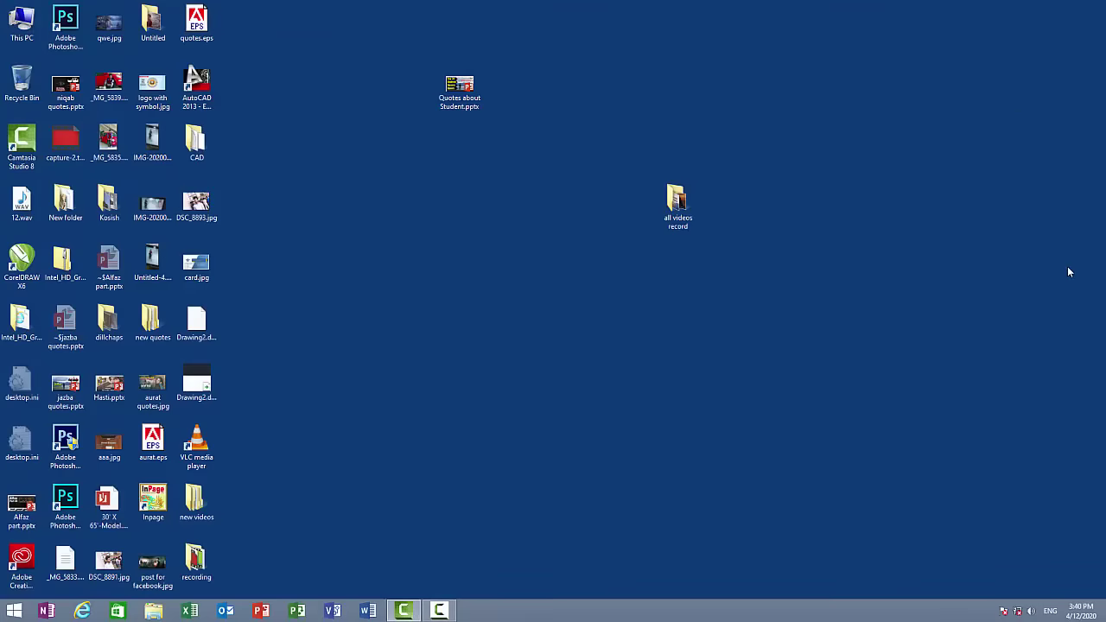
key(super)
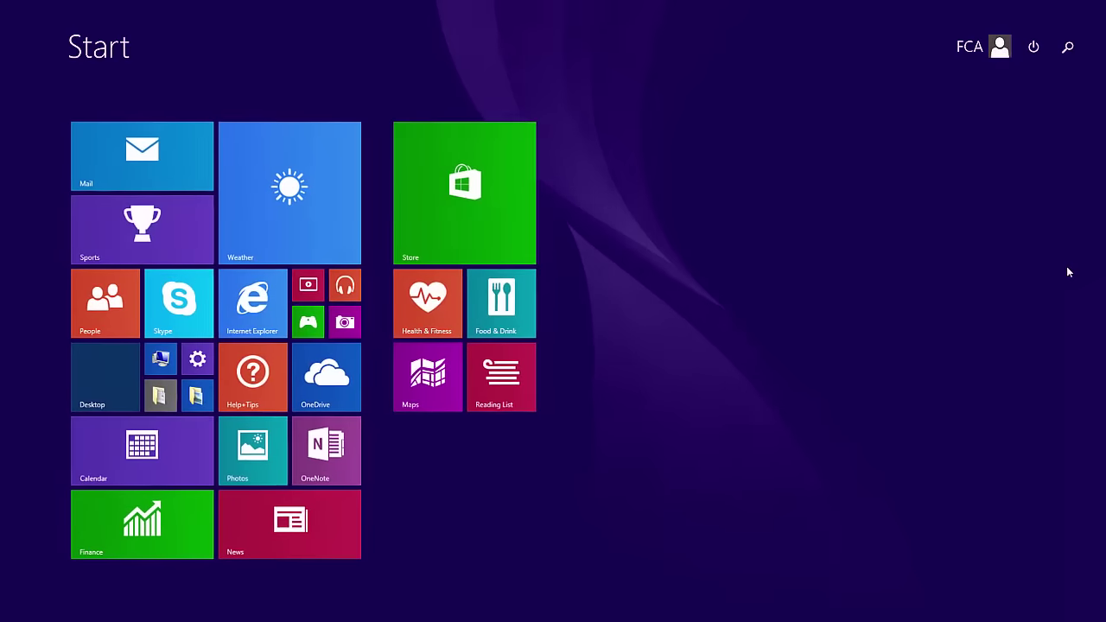
key(super)
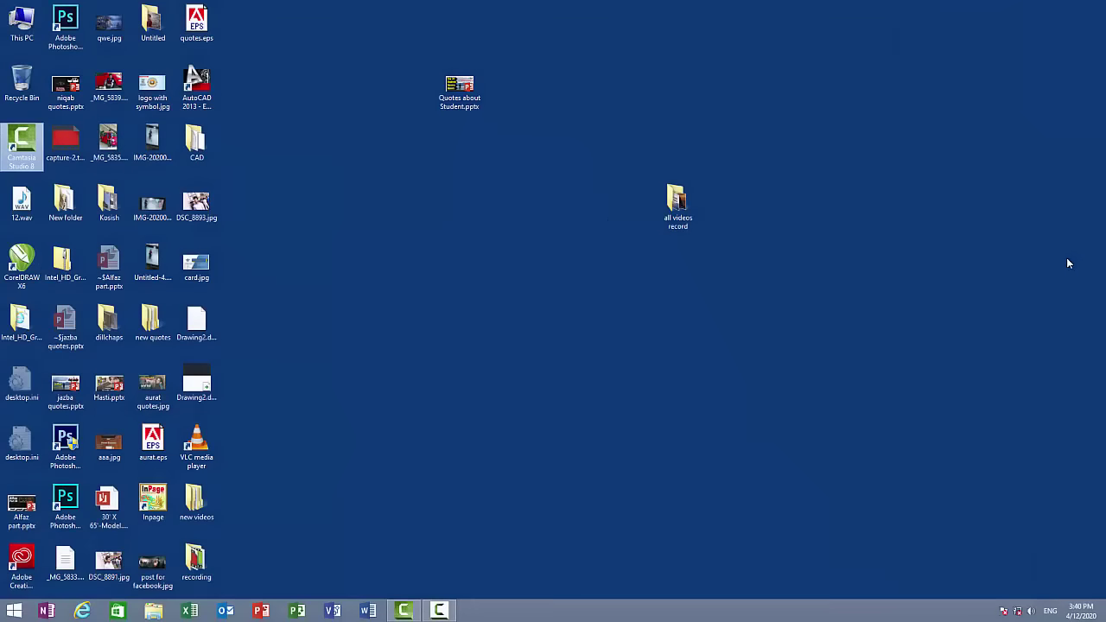
click(17, 615)
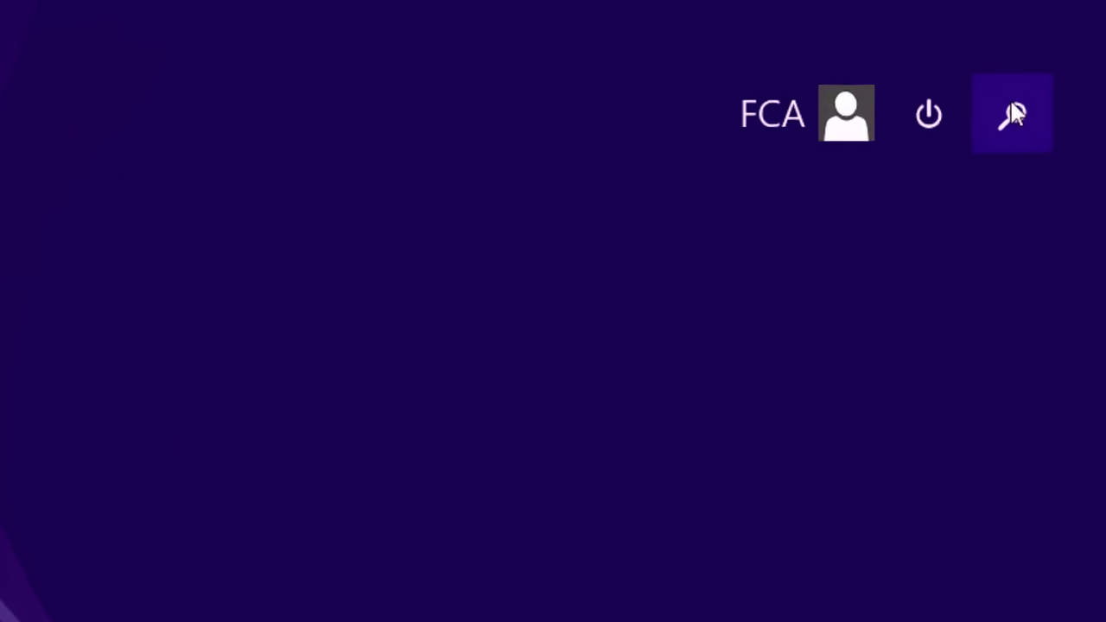
click(1068, 47)
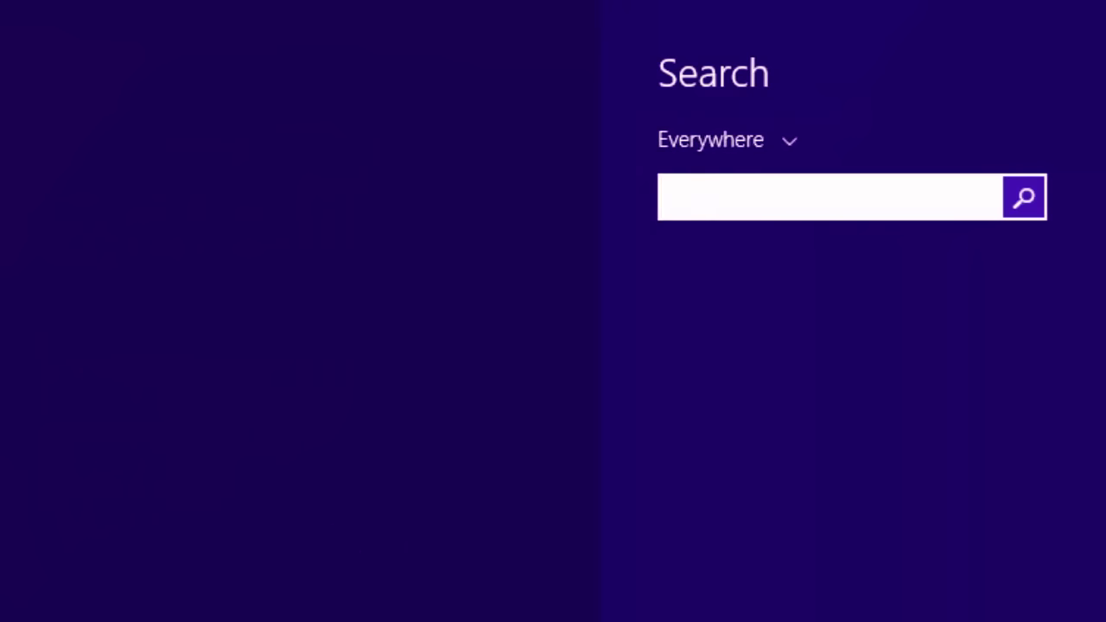
text(winwor)
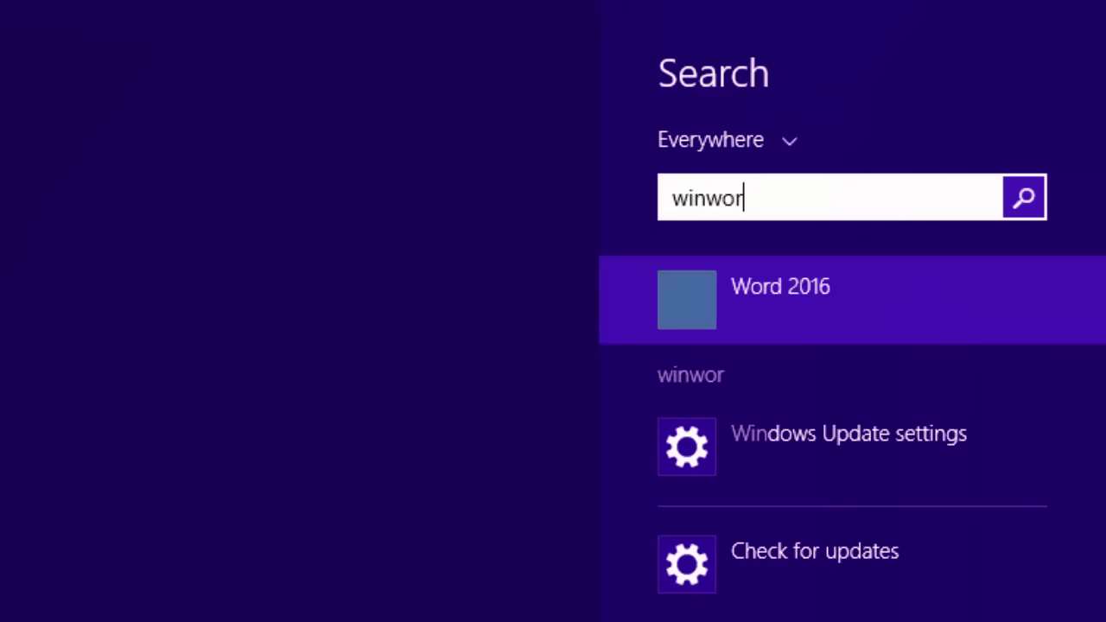
text(d)
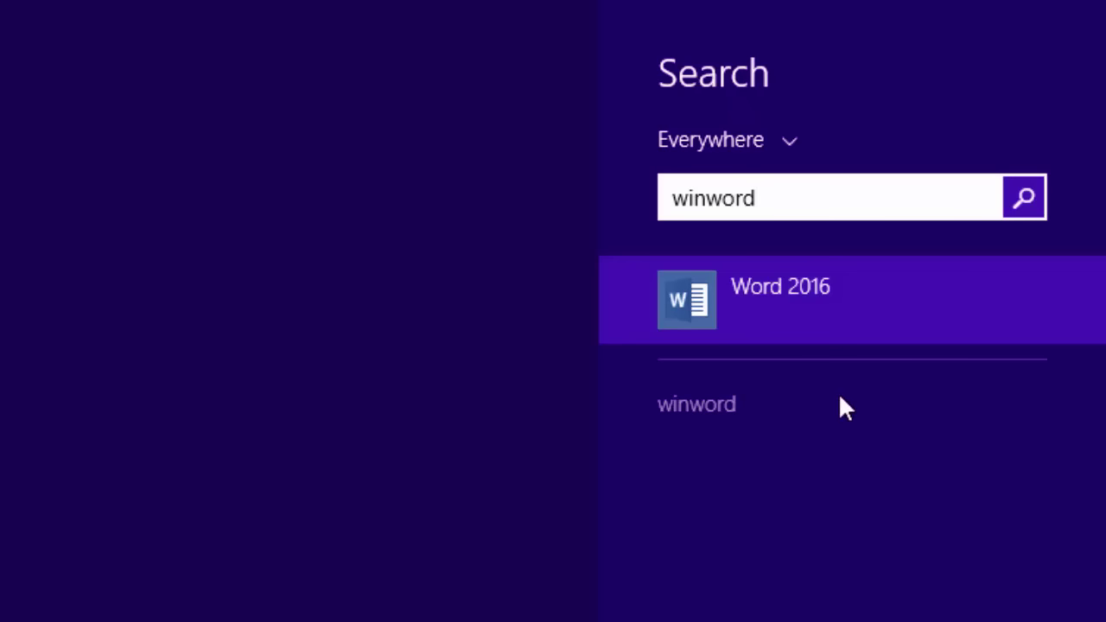
click(743, 317)
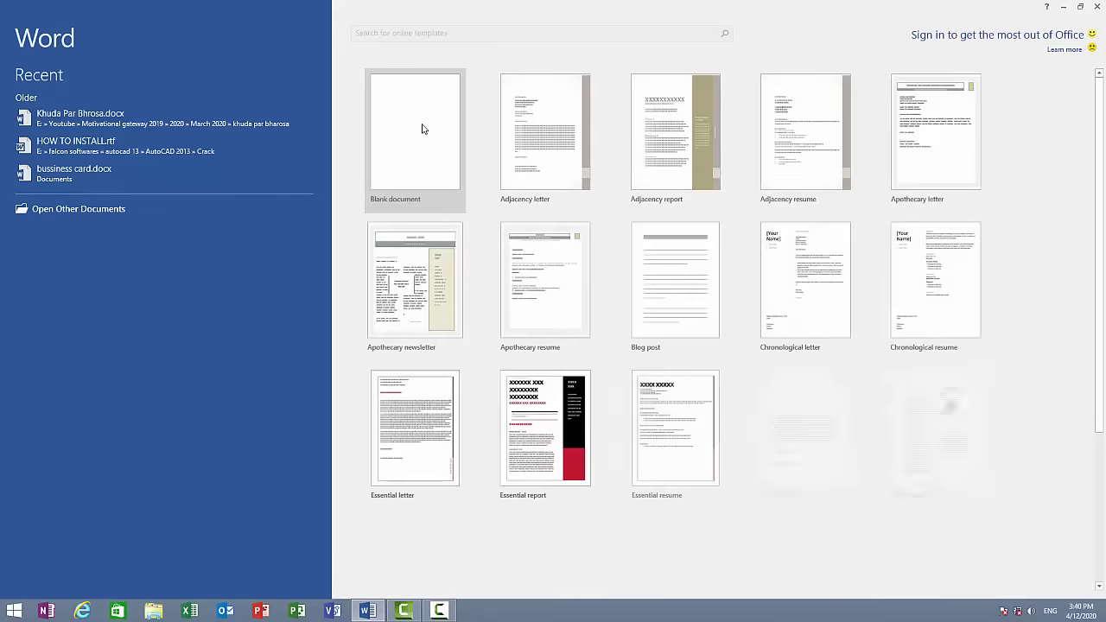
click(1099, 6)
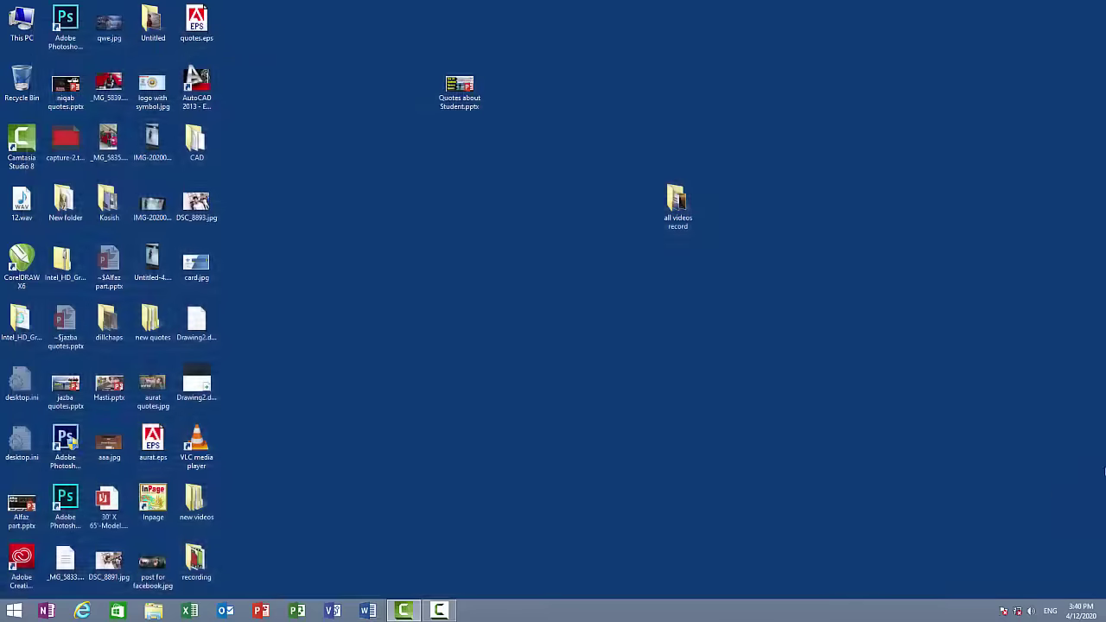
Step: Start Word with the winword command from Run and open a blank document
key(super+r)
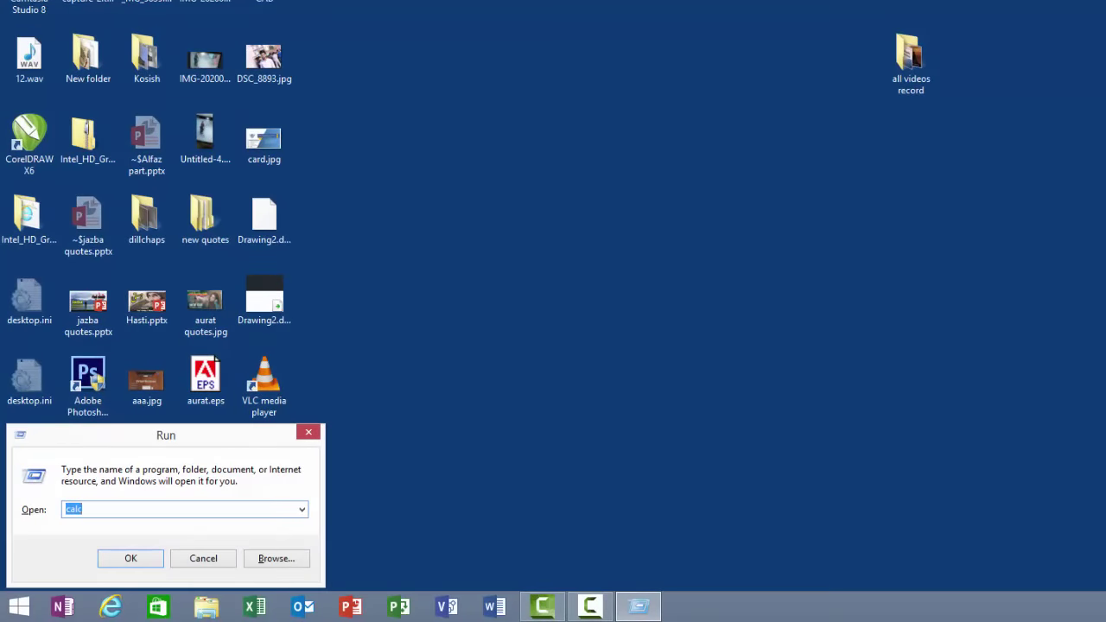
text(winword)
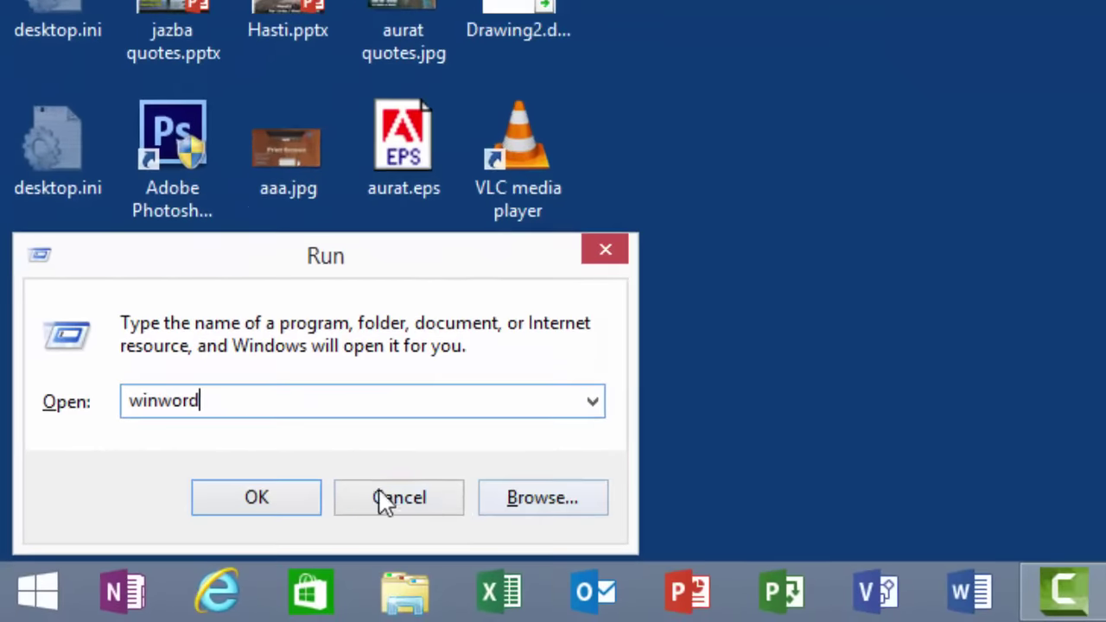
click(268, 511)
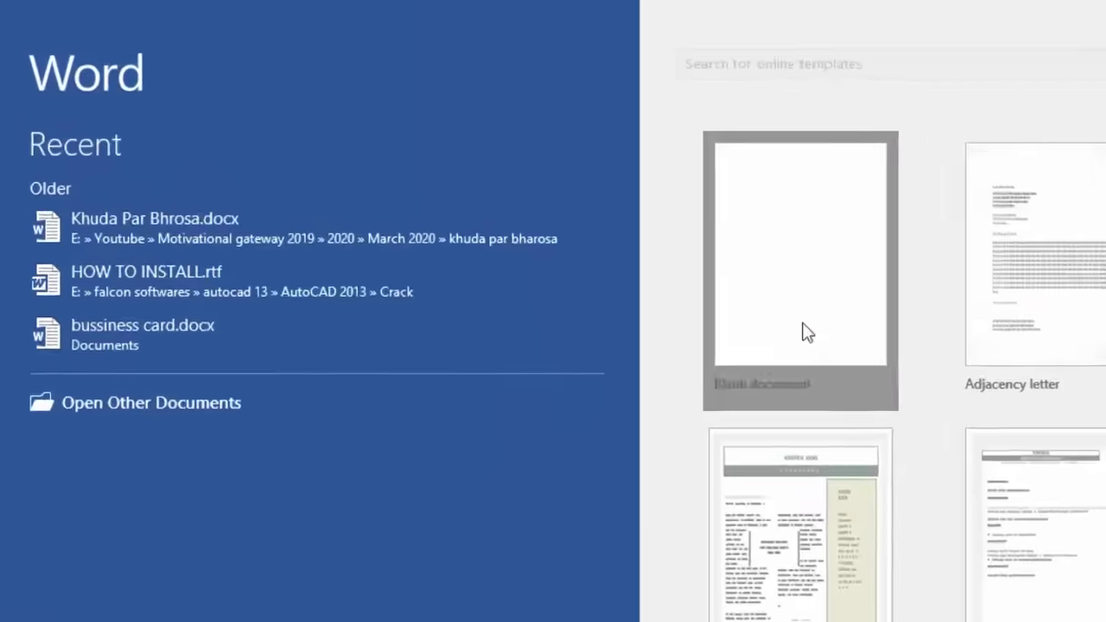
click(418, 170)
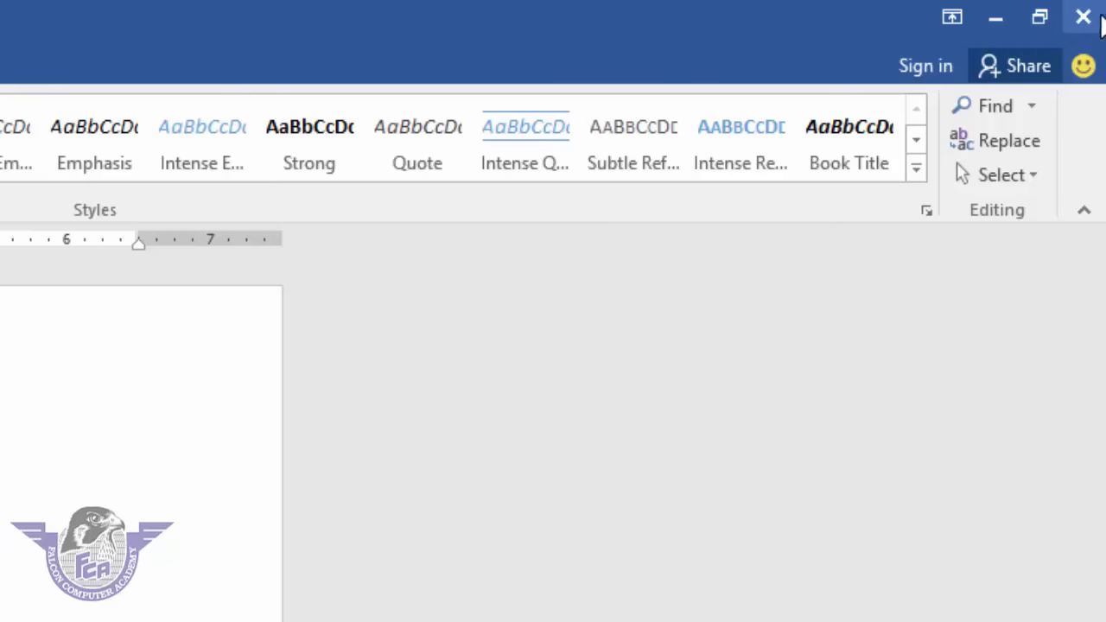
click(946, 20)
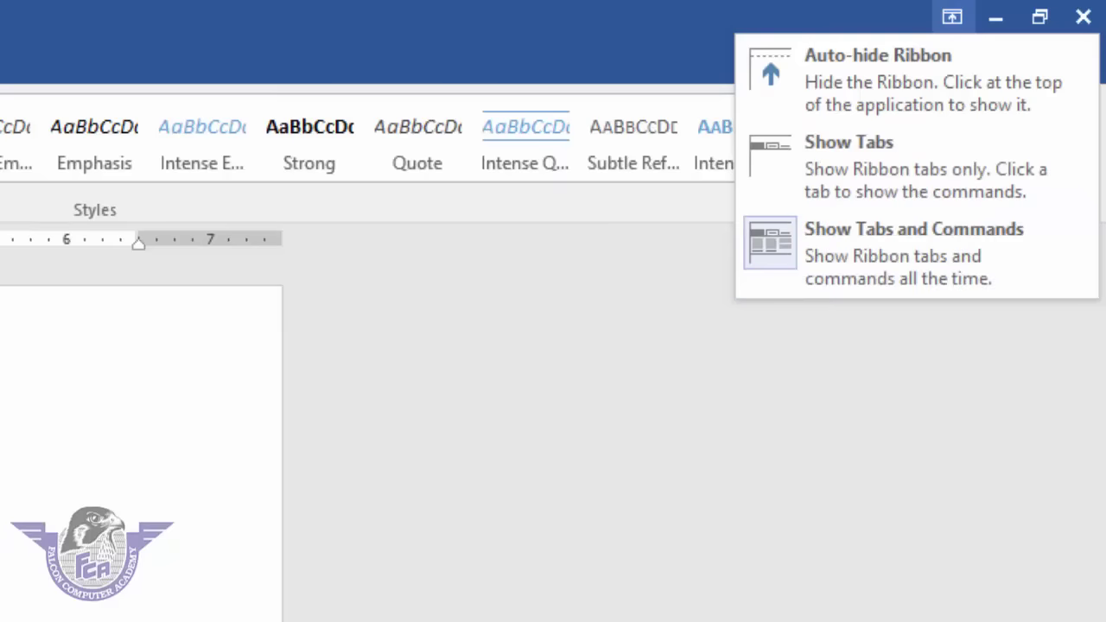
click(842, 233)
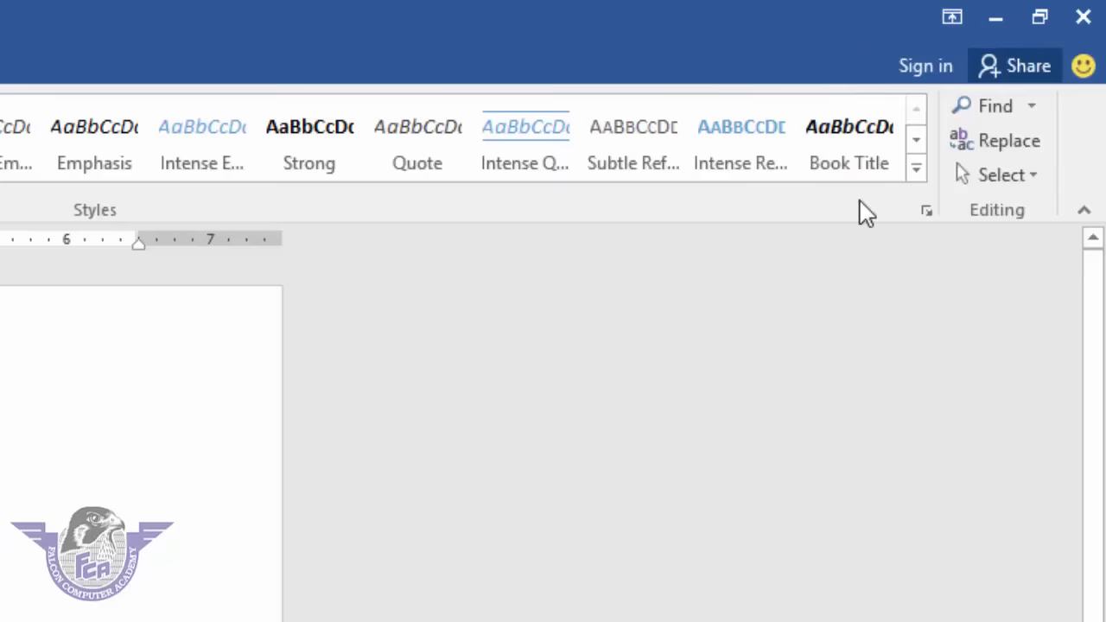
click(951, 17)
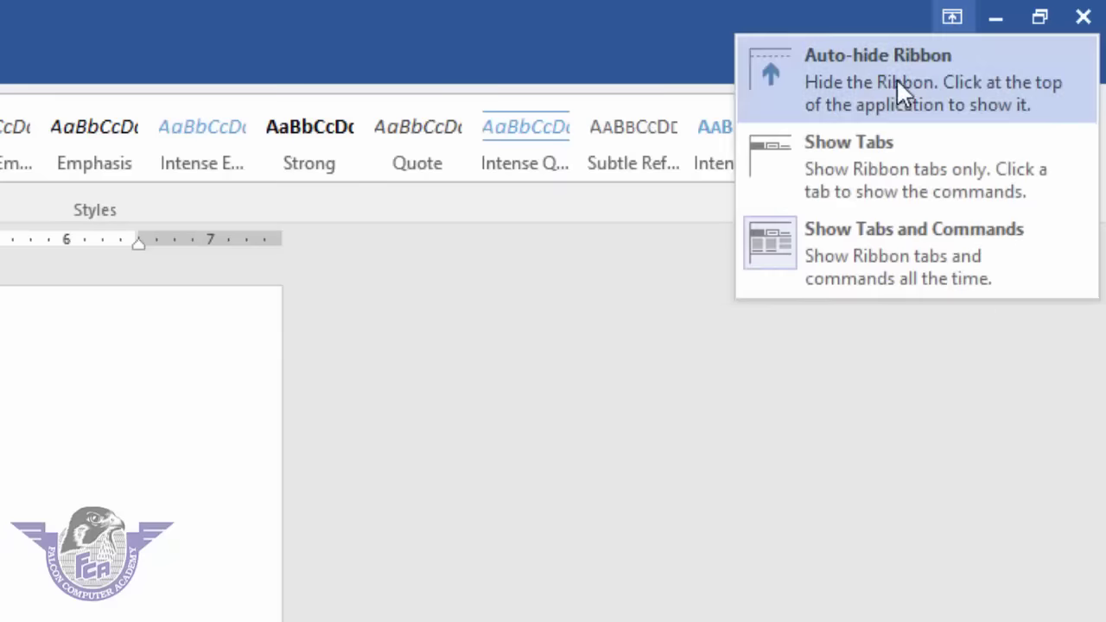
click(896, 76)
click(1037, 17)
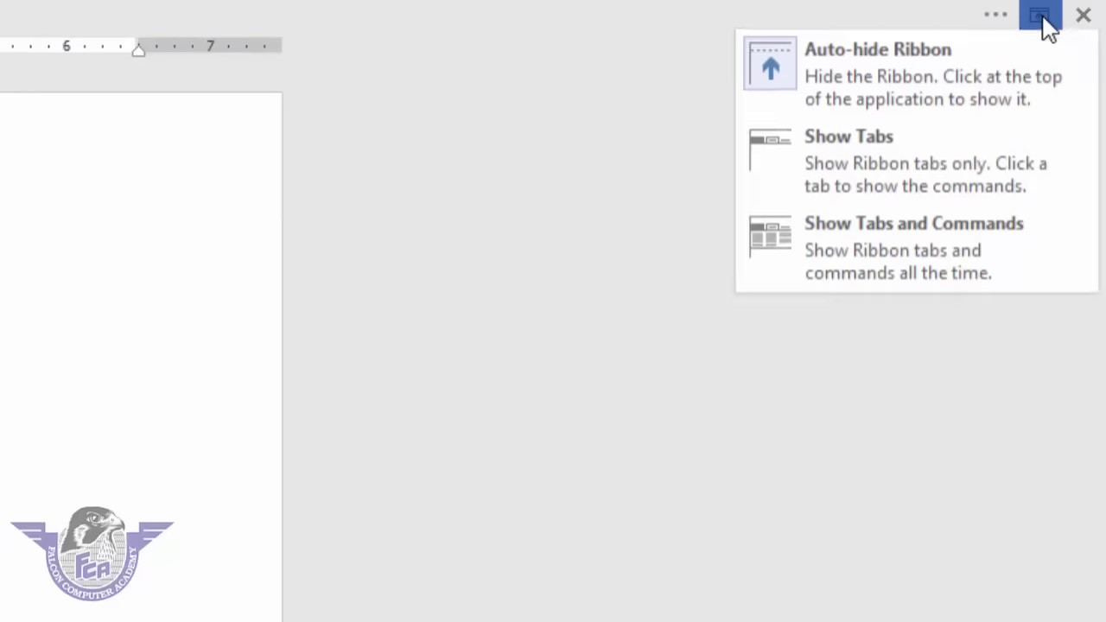
click(886, 149)
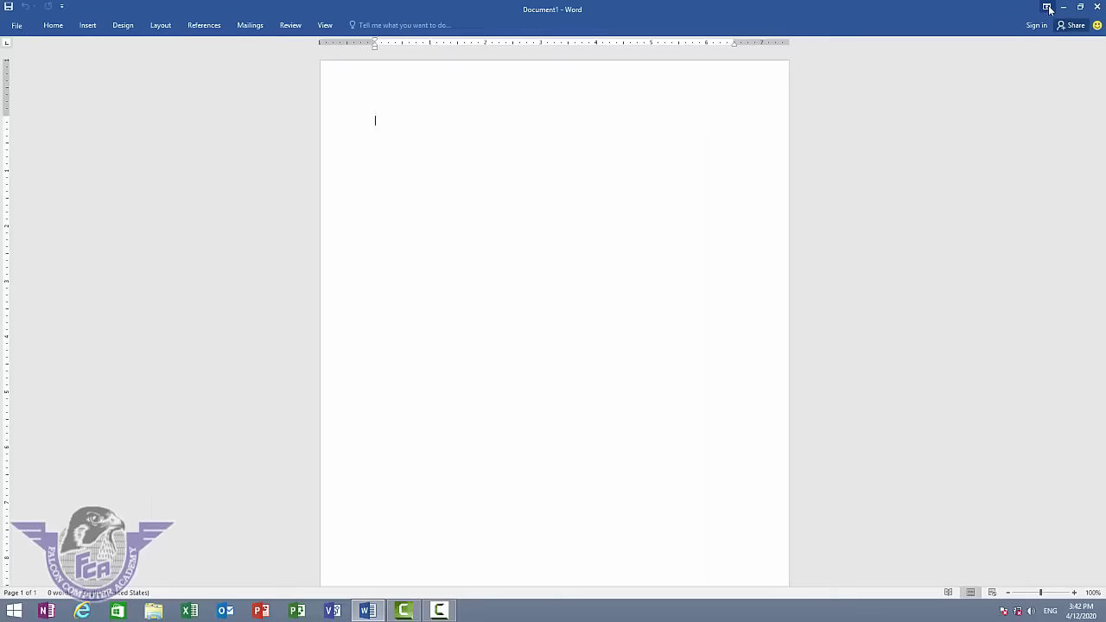
click(1049, 8)
click(1011, 107)
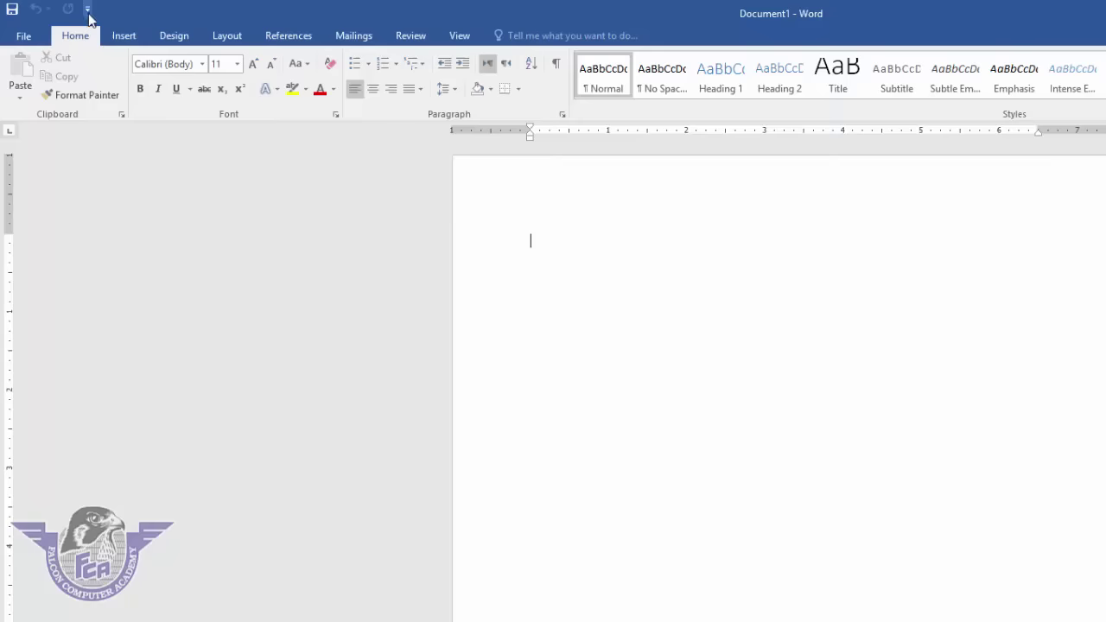
Step: Pin New to the Quick Access Toolbar and return from the File view to the document
click(88, 15)
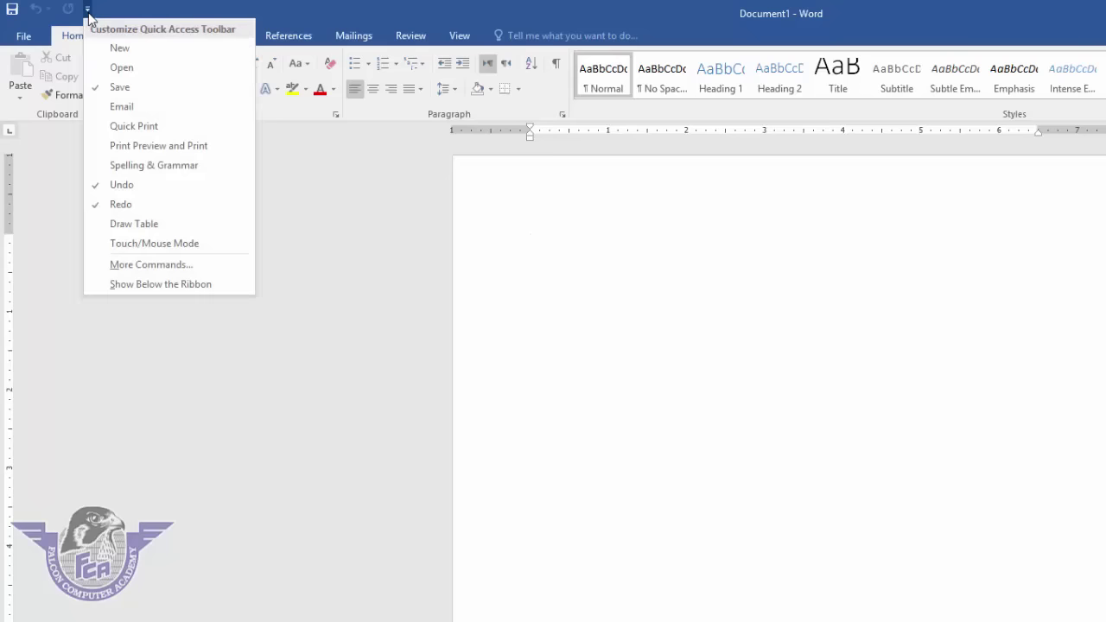
click(119, 47)
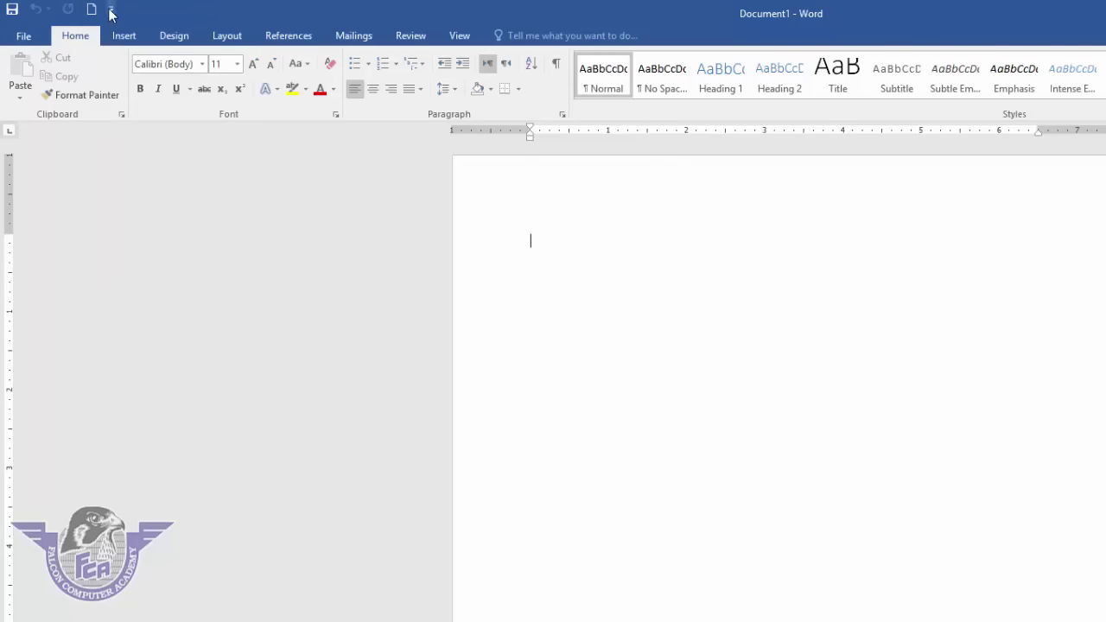
click(110, 11)
click(343, 343)
click(24, 38)
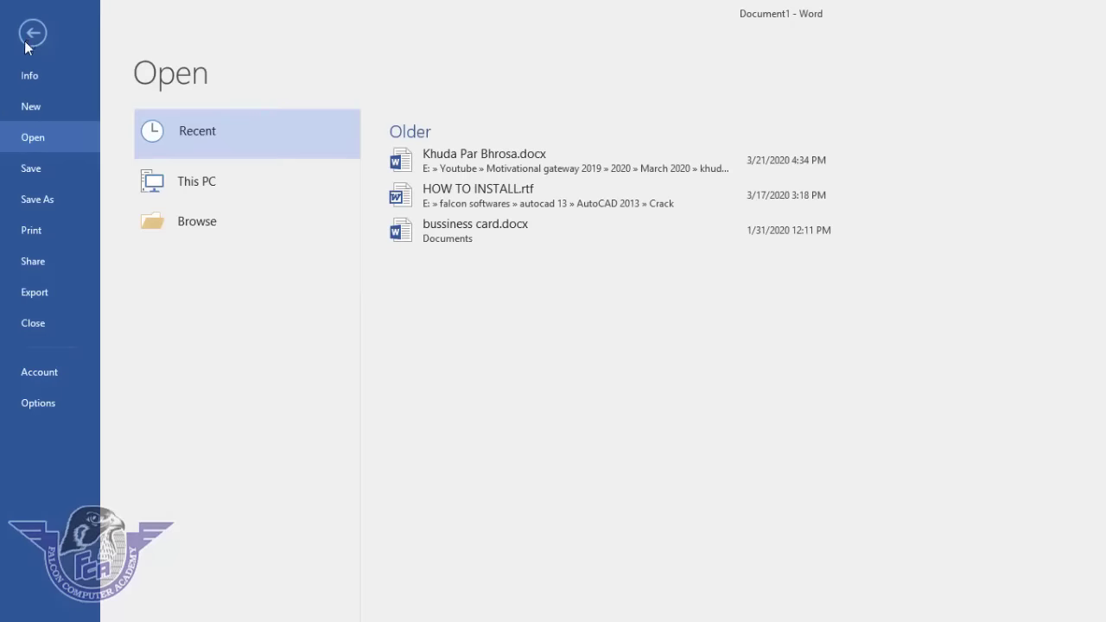
click(24, 40)
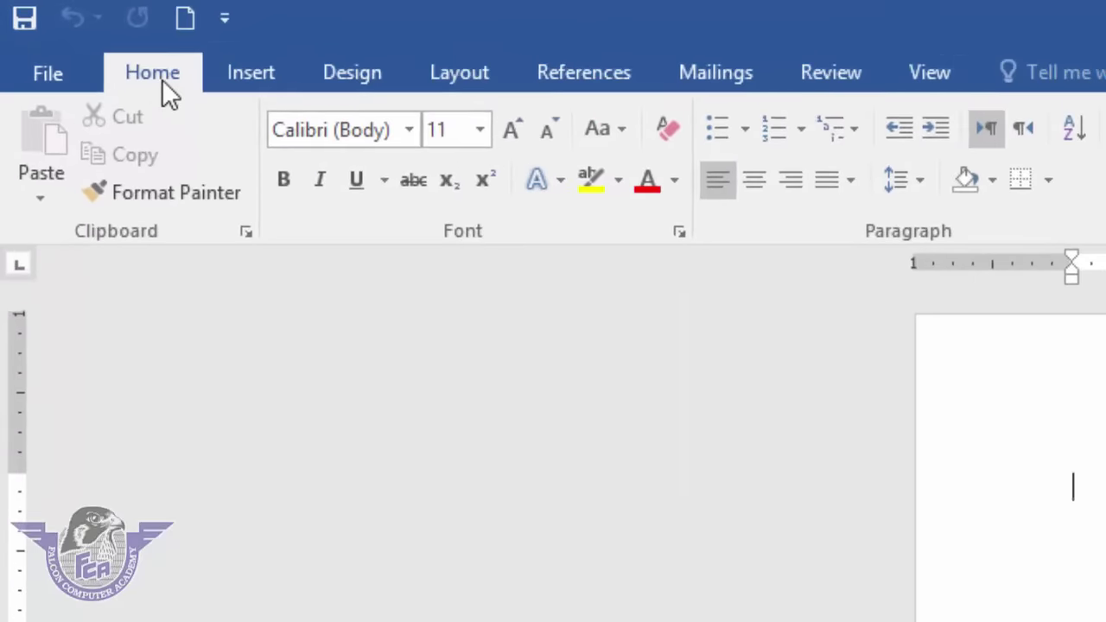
click(256, 75)
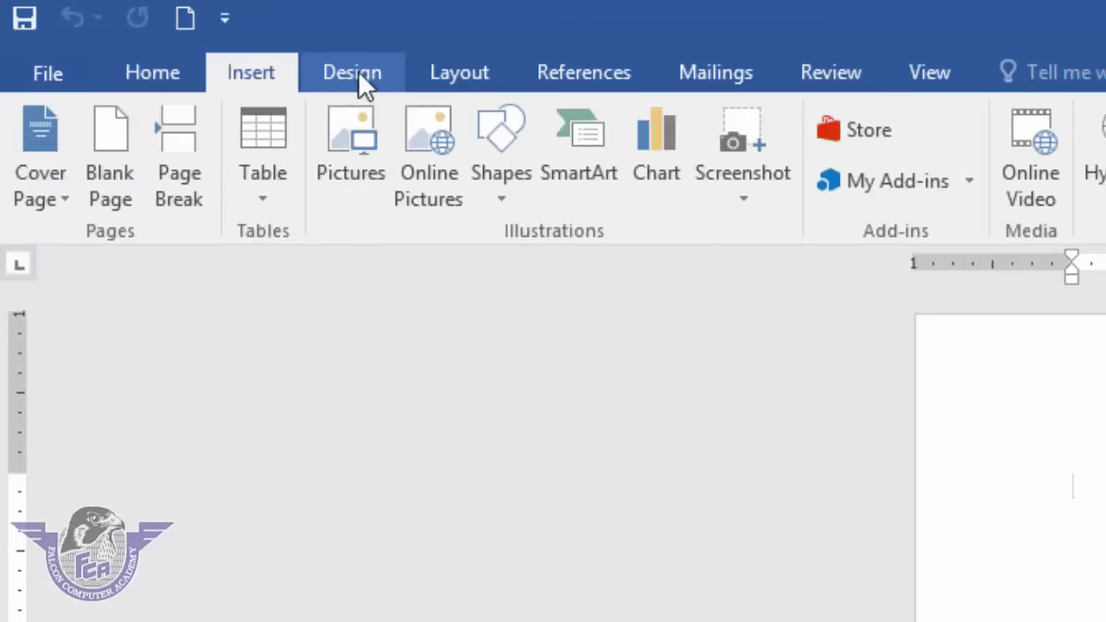
scroll(553, 76, down, 1)
scroll(577, 79, down, 1)
scroll(579, 78, down, 1)
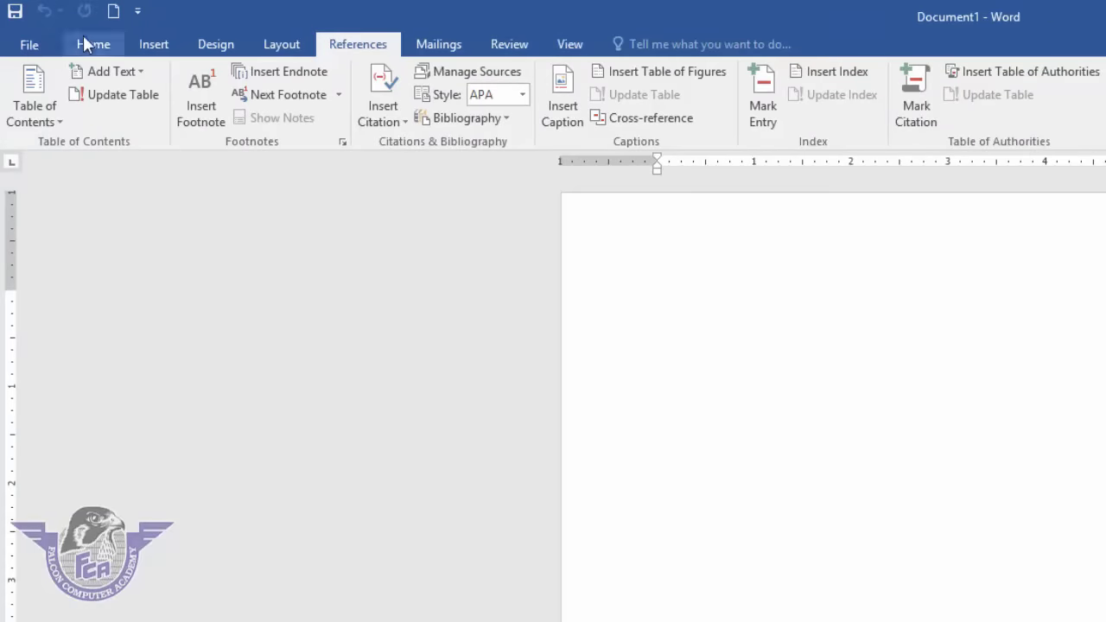
click(86, 44)
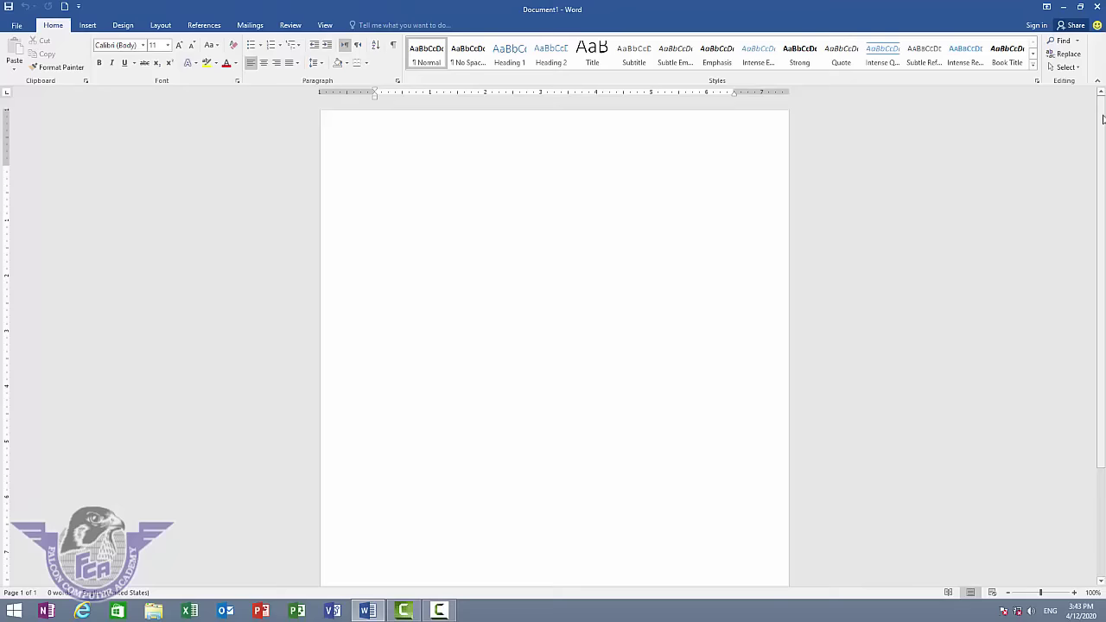
drag(1102, 119, 1102, 112)
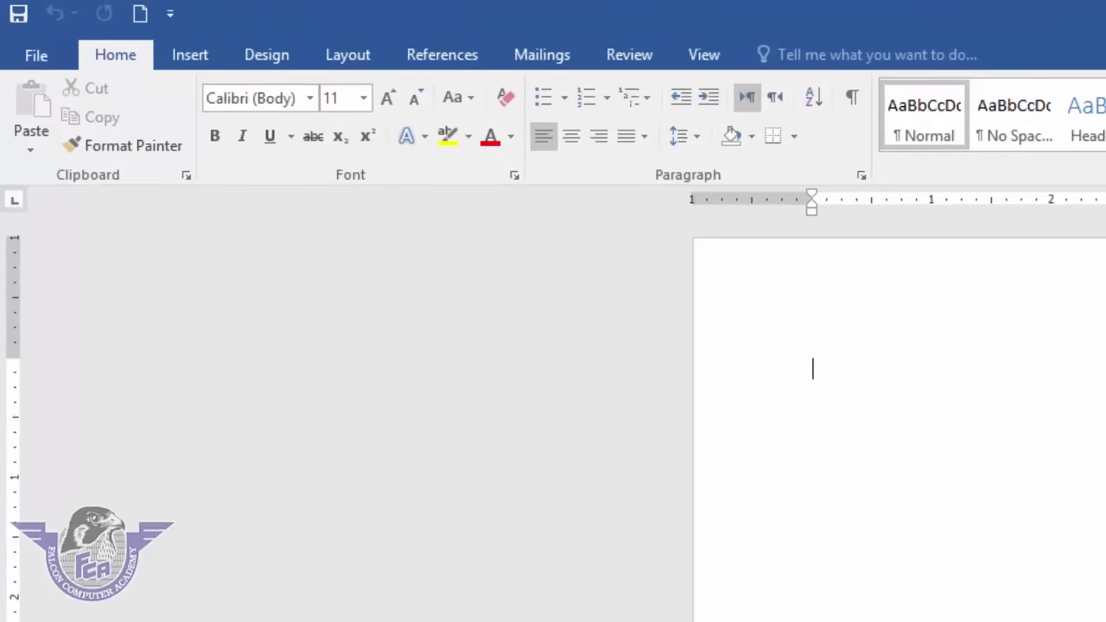
Step: Create Document2 as a new blank document from File > New
click(38, 55)
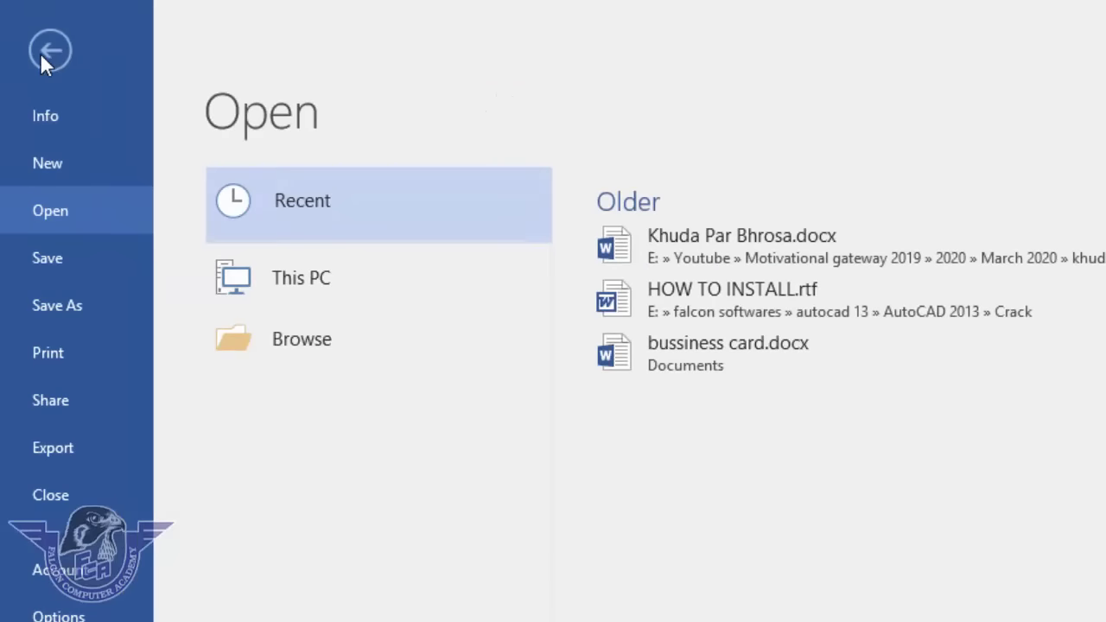
click(57, 164)
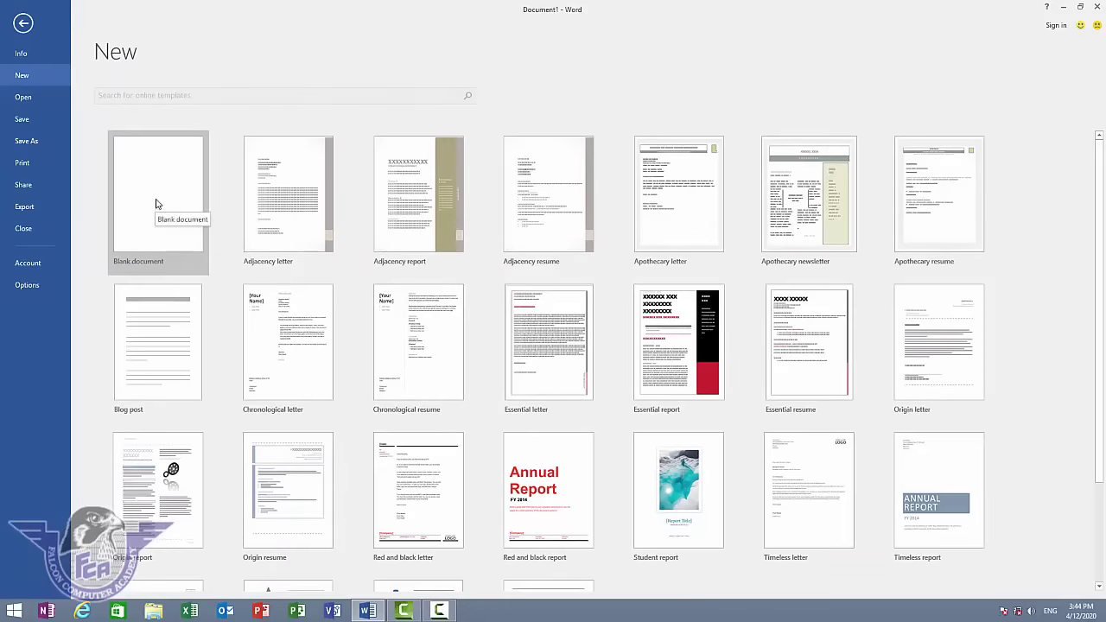
click(156, 202)
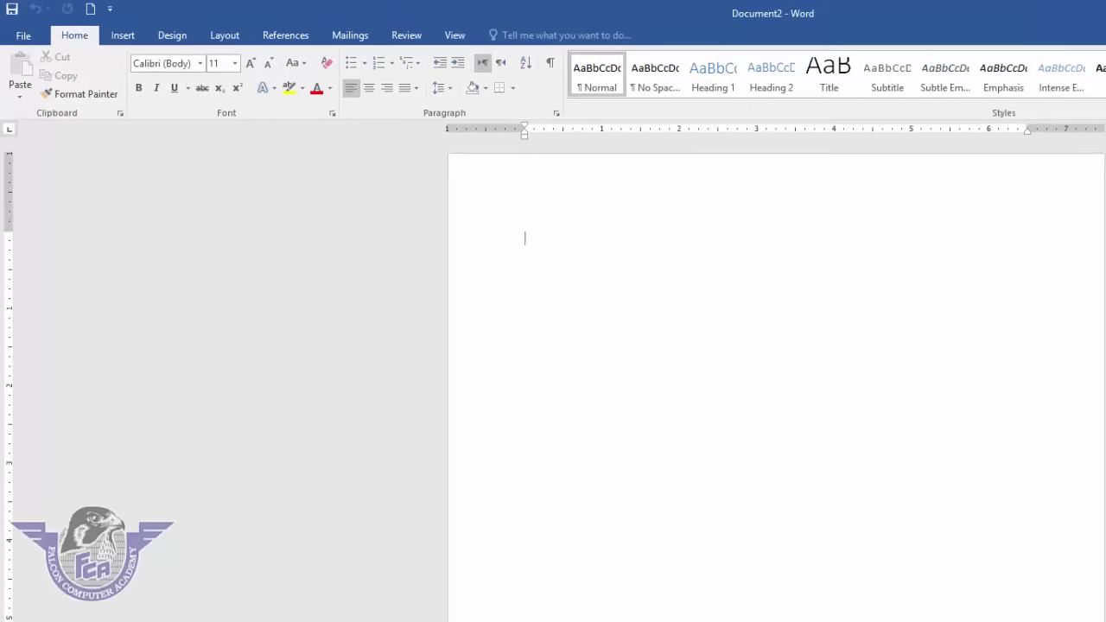
Step: Type 'Falcon computer academy', 'Office management' and 'MS. Word 2016' on three lines
text(fa)
text(lcon computer academy)
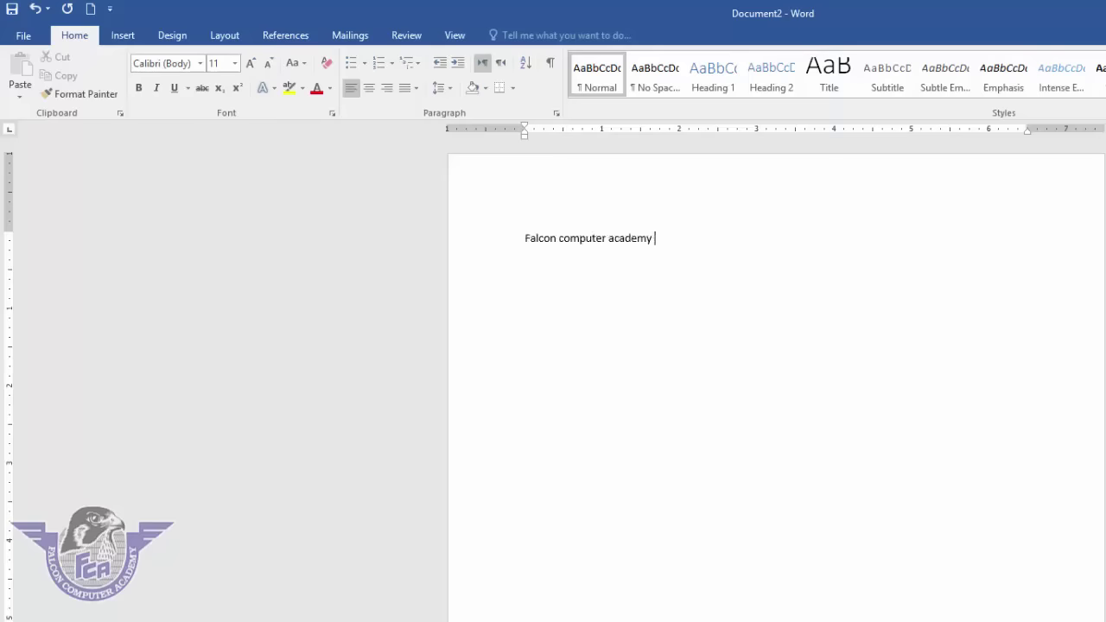
key(Return)
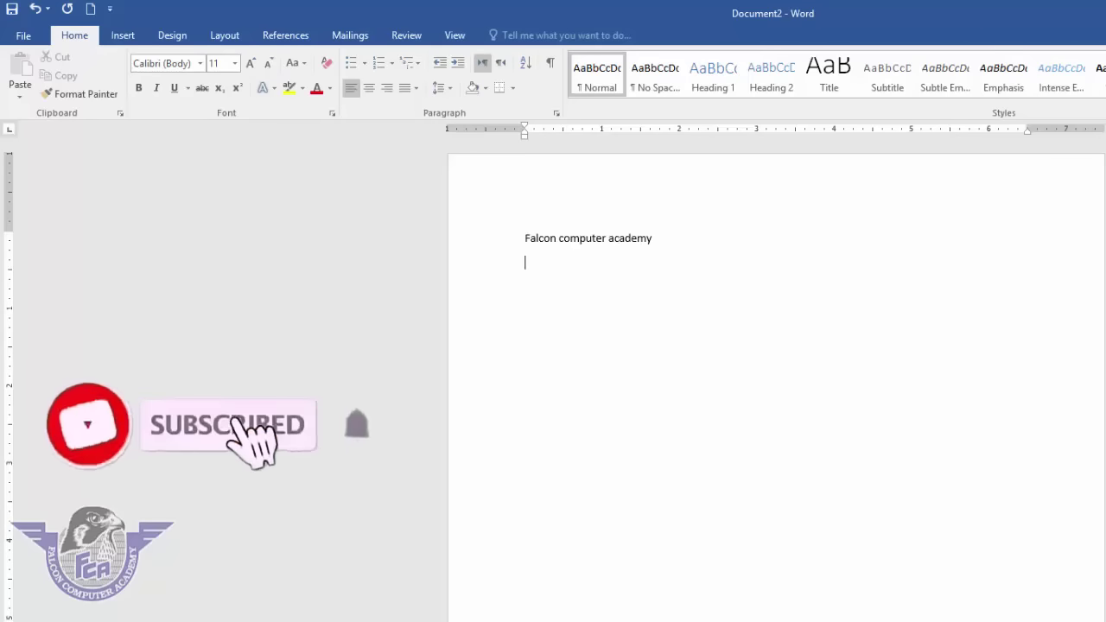
text(Offic)
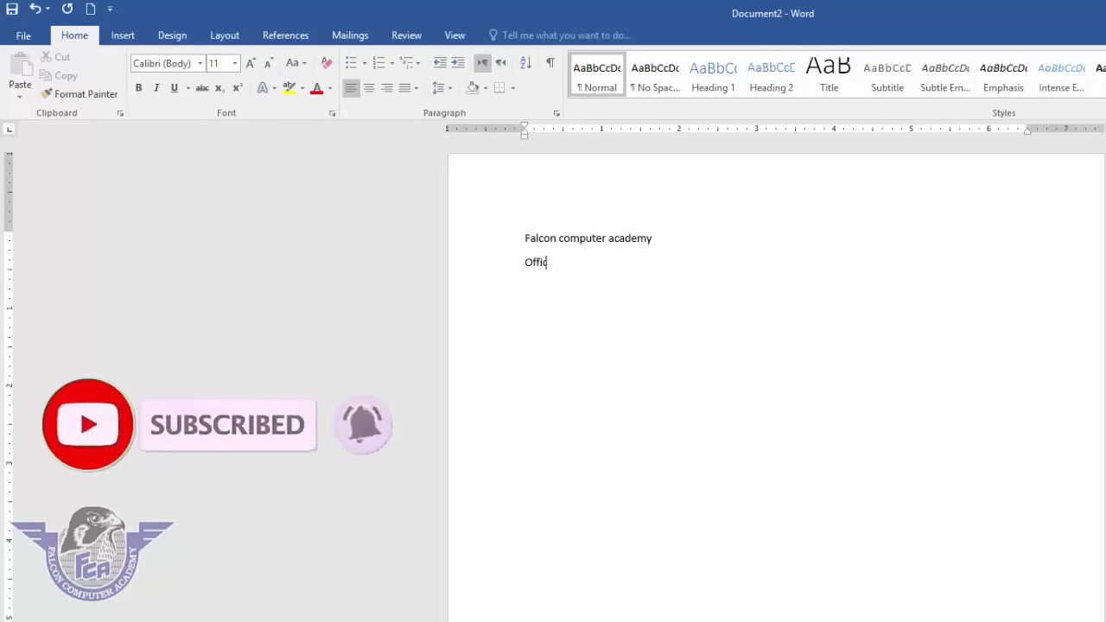
text(e )
text(management)
key(Return)
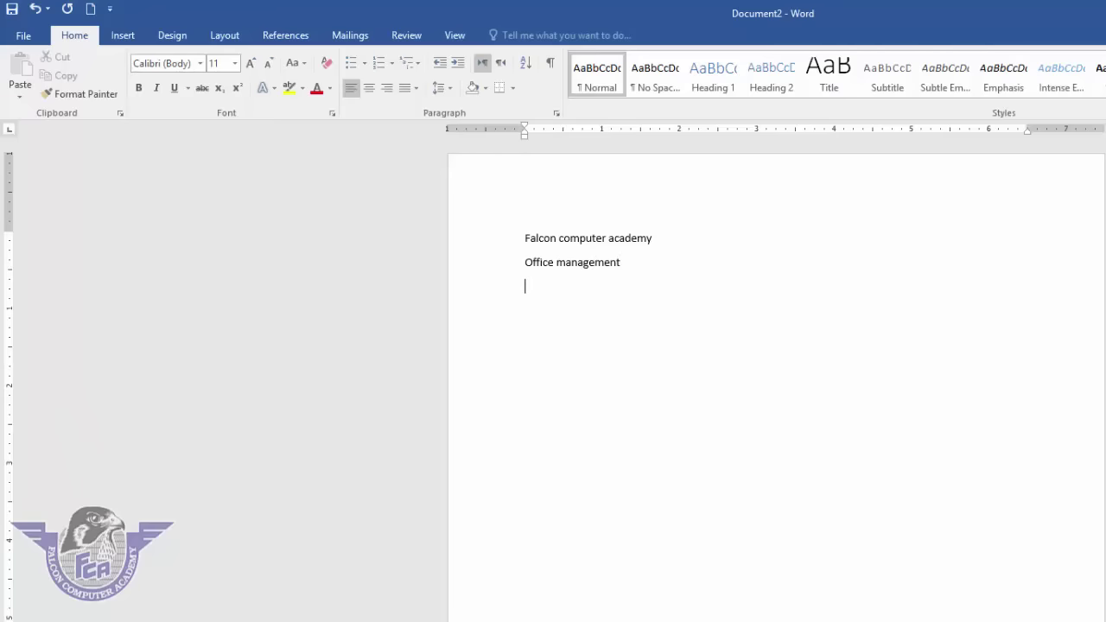
text(MS. Word)
text( 20)
text(16)
Step: Open the Save As dialog through File > Save As > Browse, proposing 'Falcon computer academy.docx'
click(30, 35)
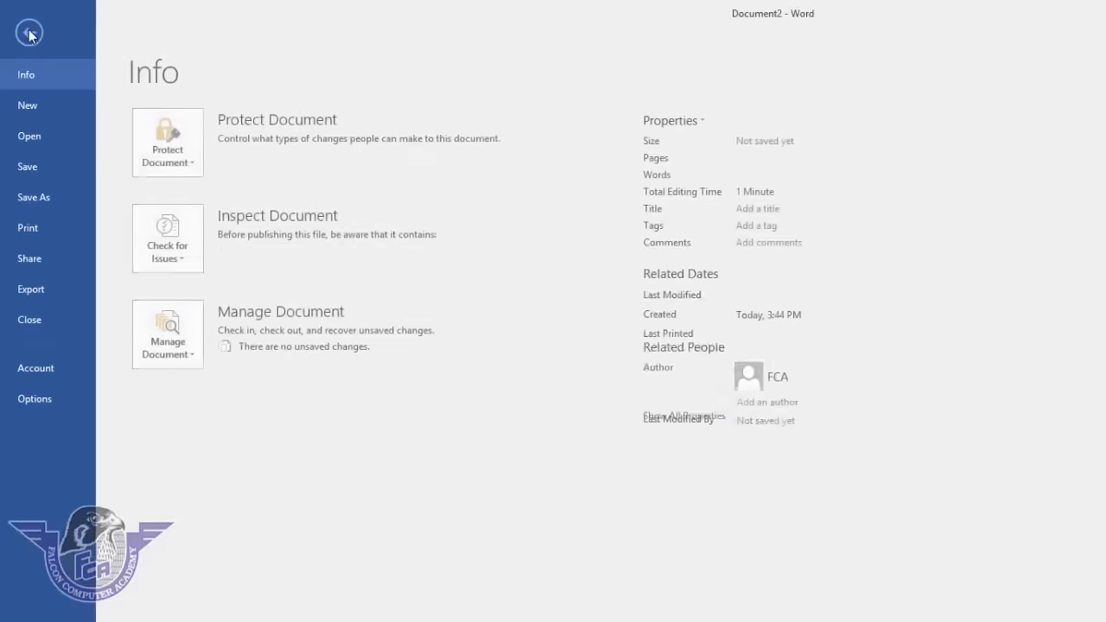
click(40, 161)
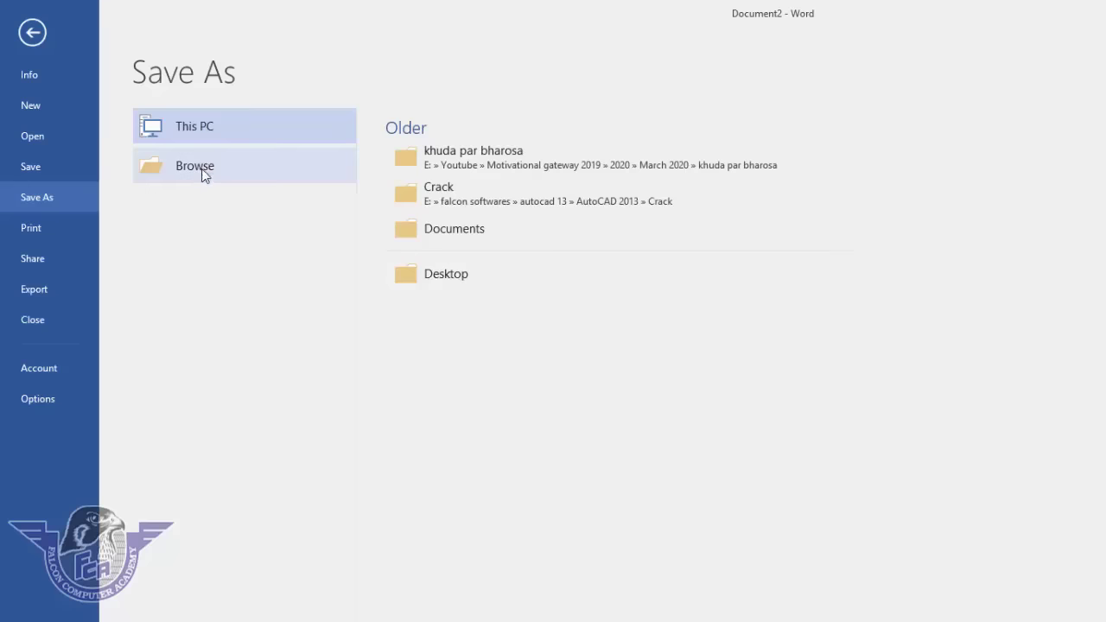
click(203, 167)
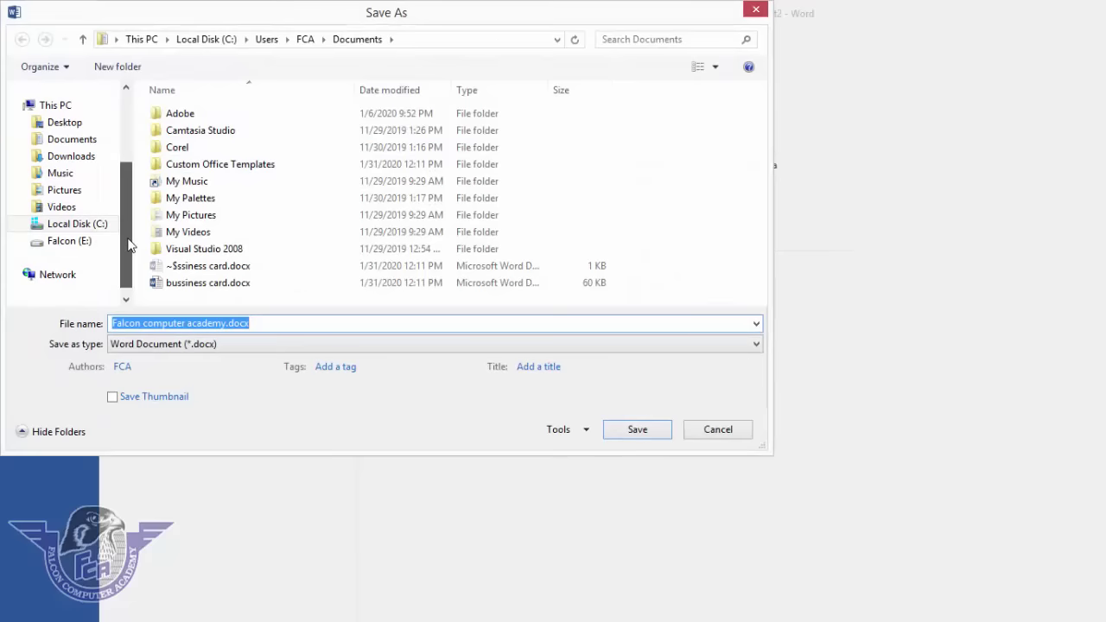
Step: Make a new folder named 'ms word 2016' on the Falcon (E:) drive
drag(125, 218, 127, 257)
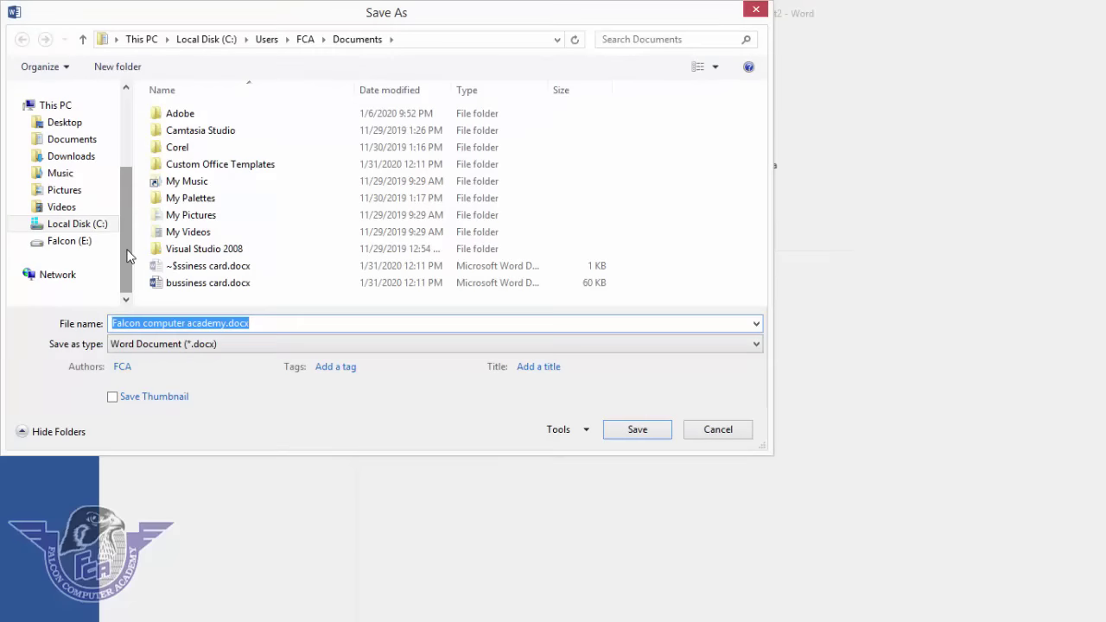
mouse_move(69, 241)
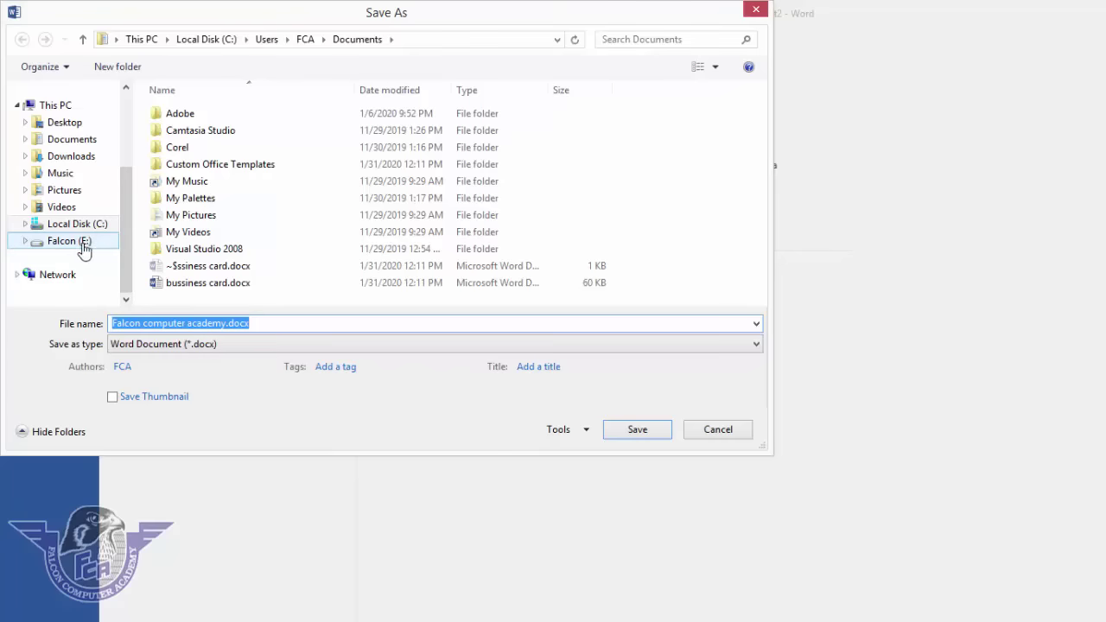
click(84, 250)
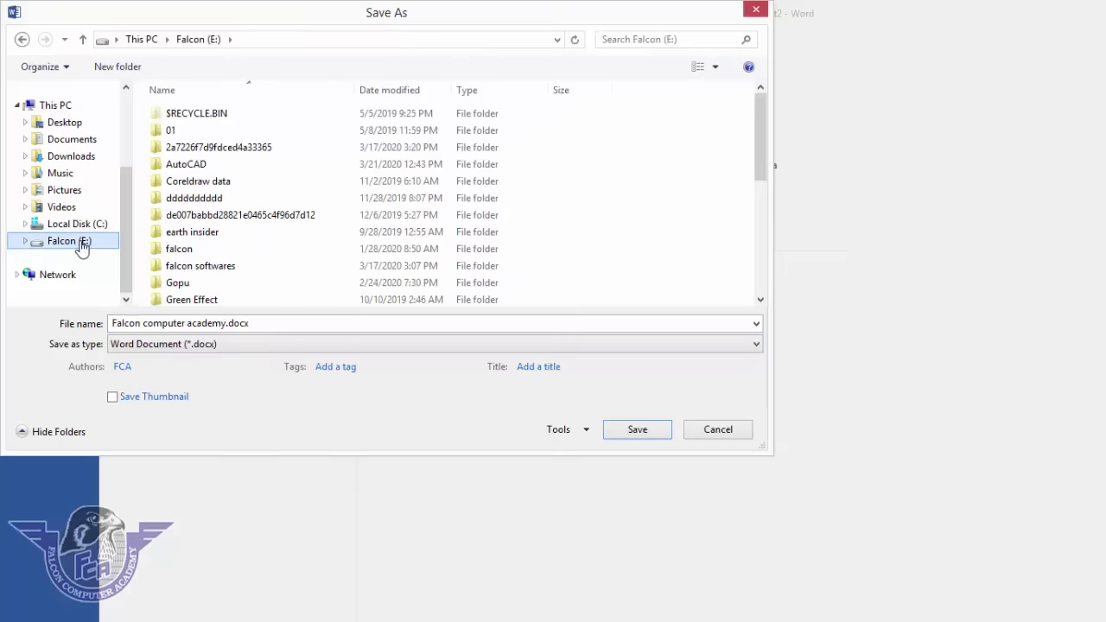
click(118, 68)
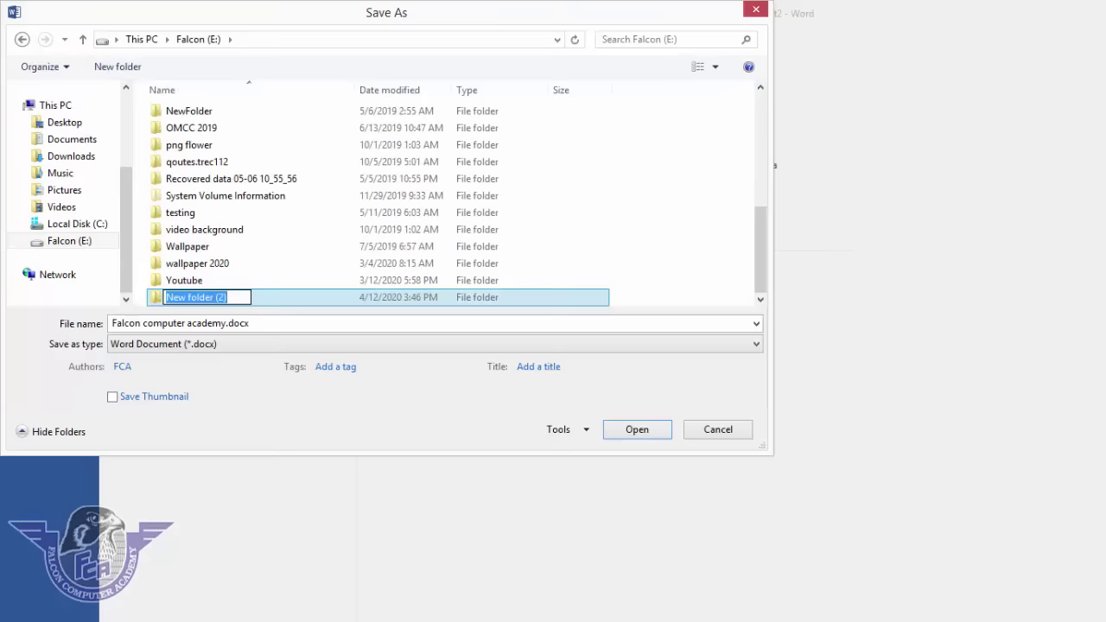
text(ms word )
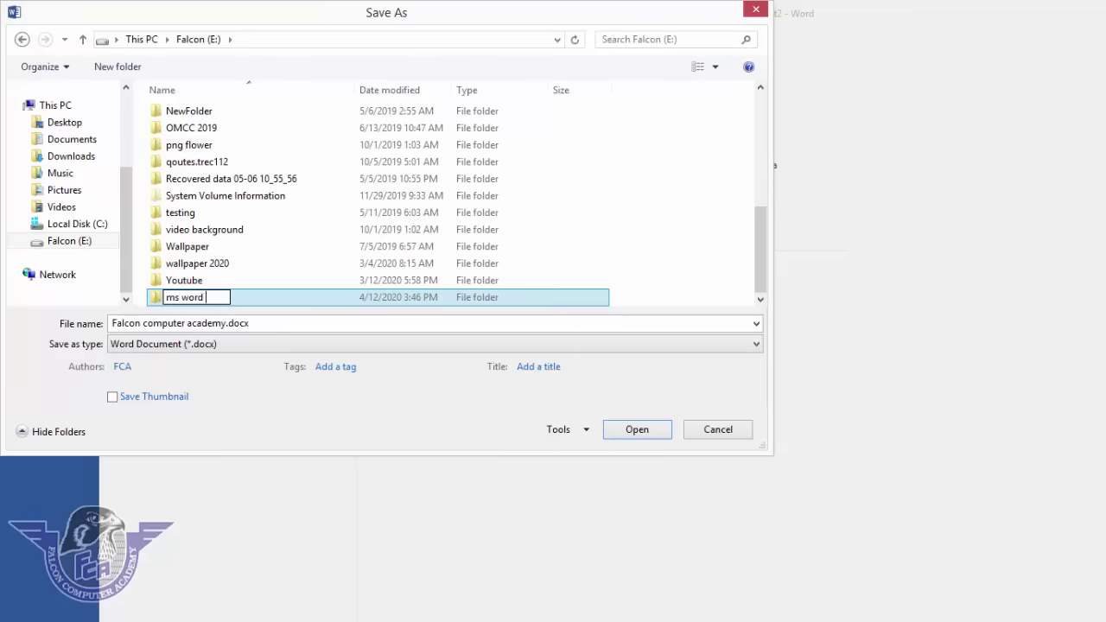
text(20)
text(16)
key(Return)
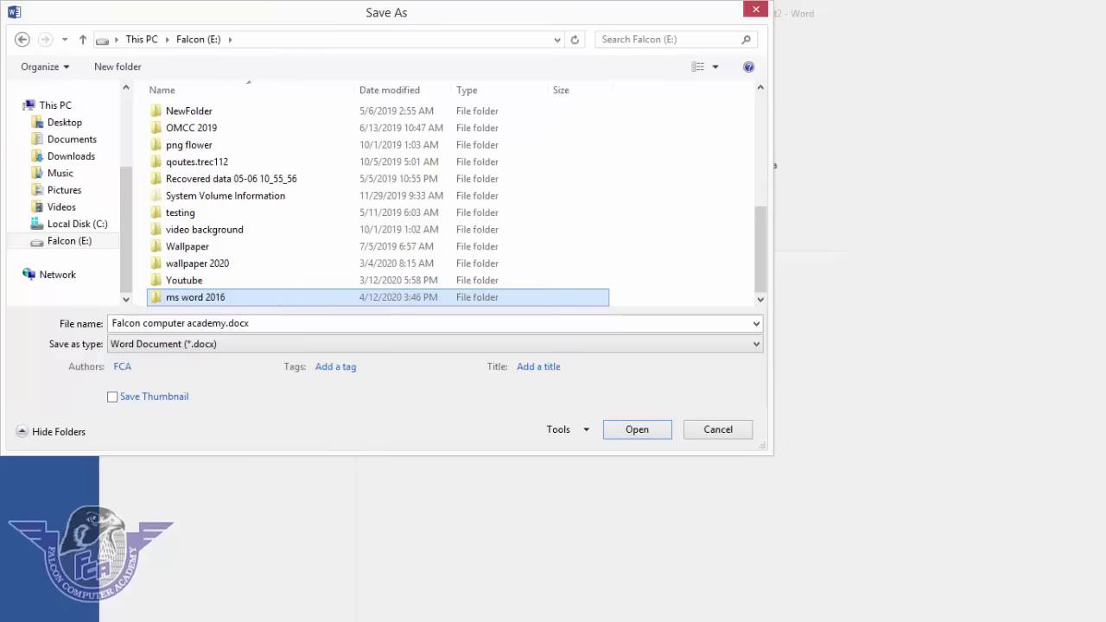
Step: Enter the ms word 2016 folder and save the file as '1st lecture.docx'
double_click(184, 297)
click(184, 324)
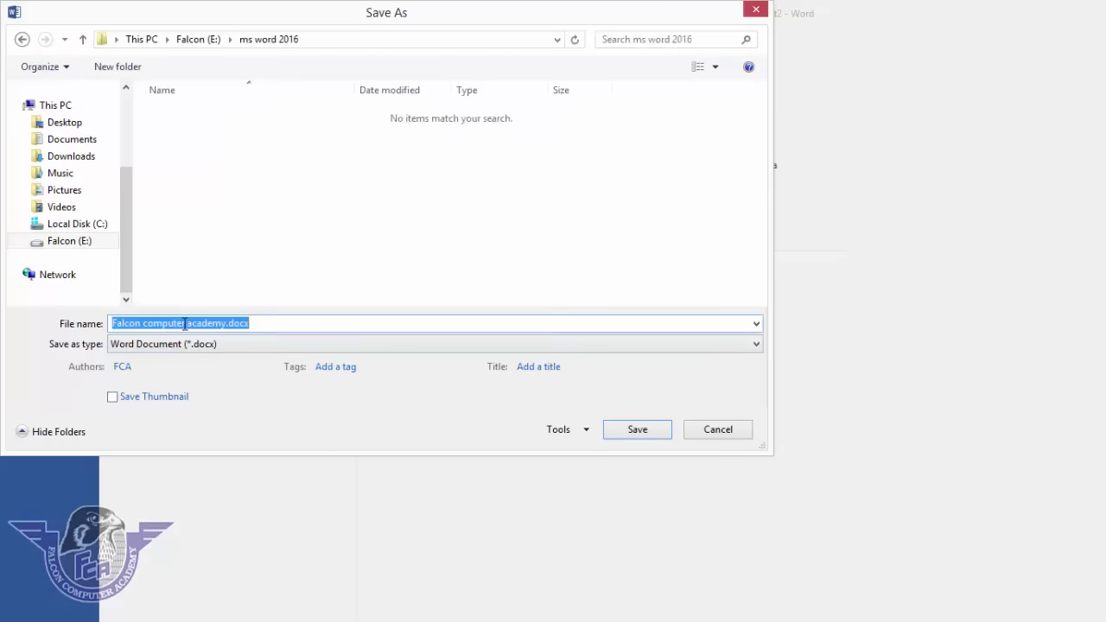
text(1)
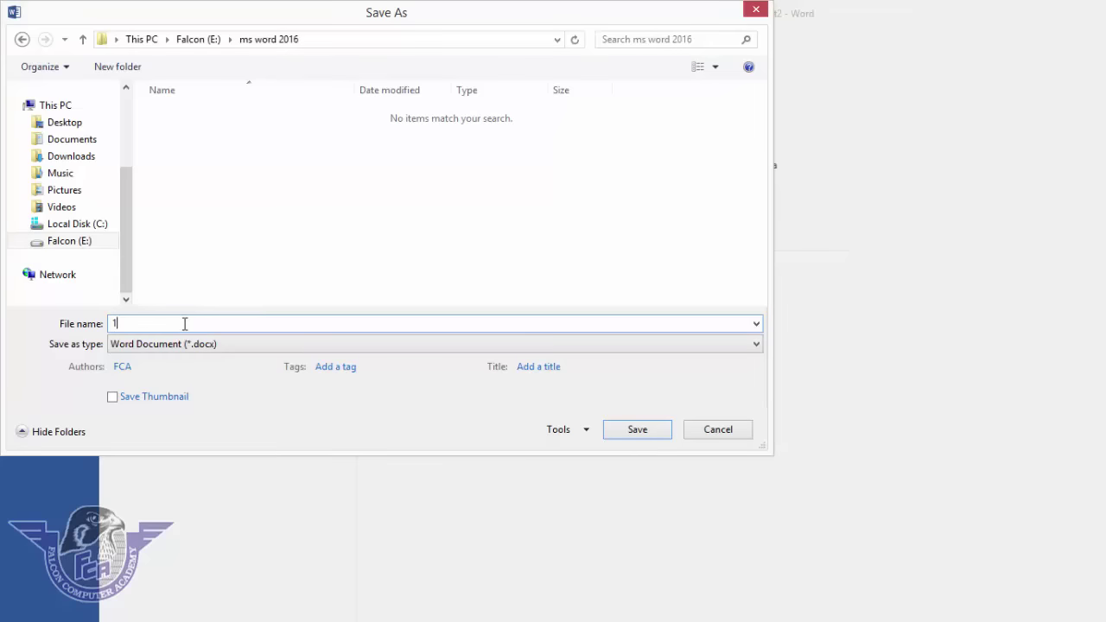
text(st lectu)
text(re)
click(637, 430)
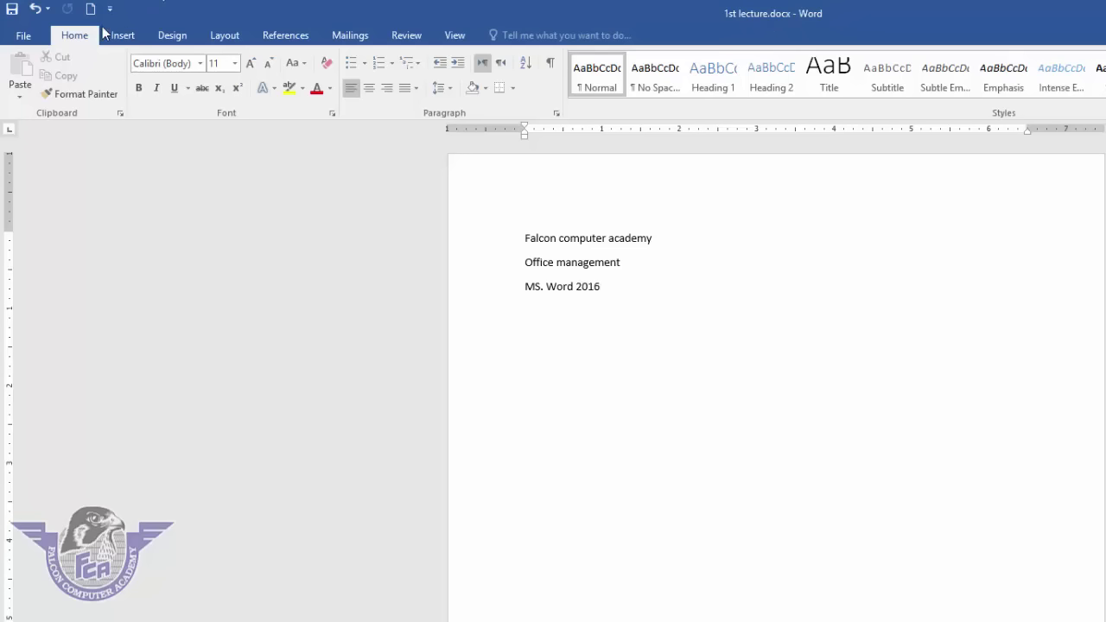
Step: Close 1st lecture and show the Recent list on the File > Open page
click(23, 42)
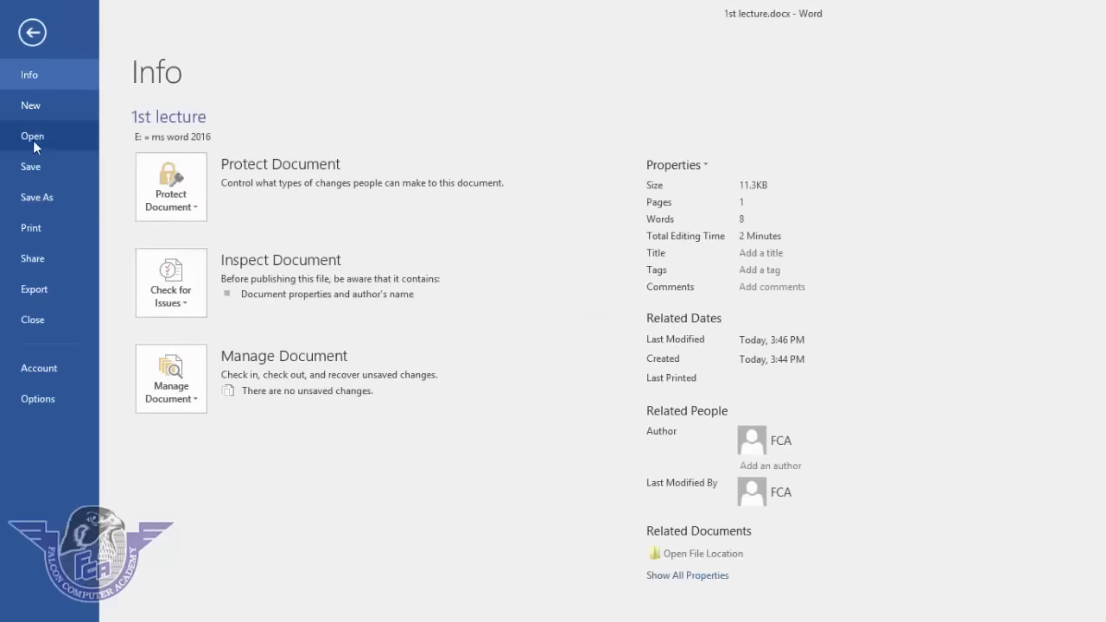
click(43, 319)
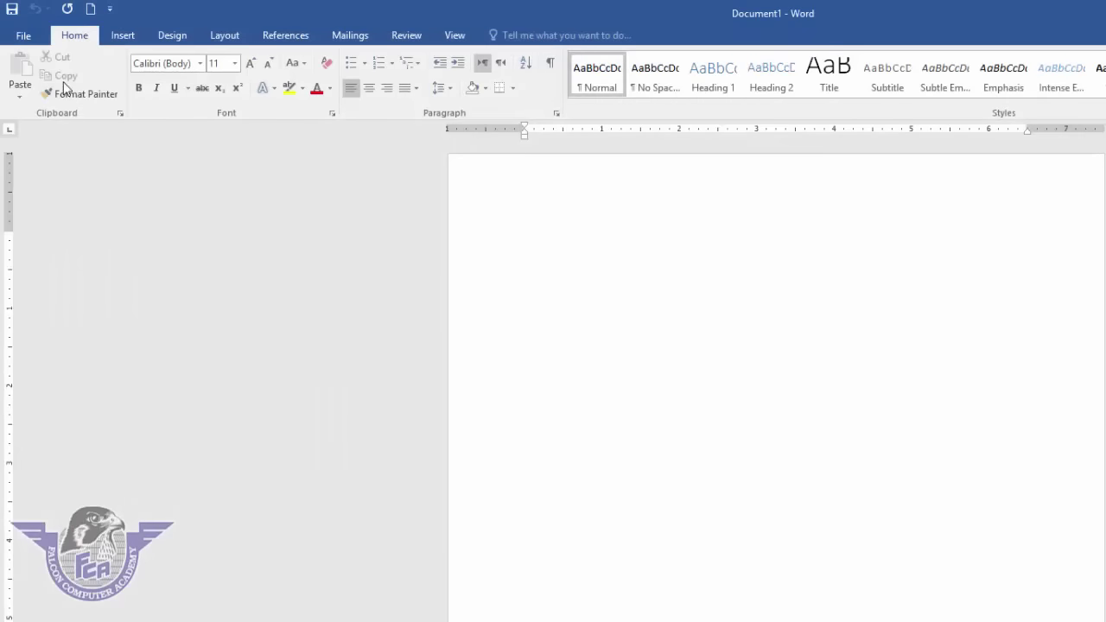
click(33, 42)
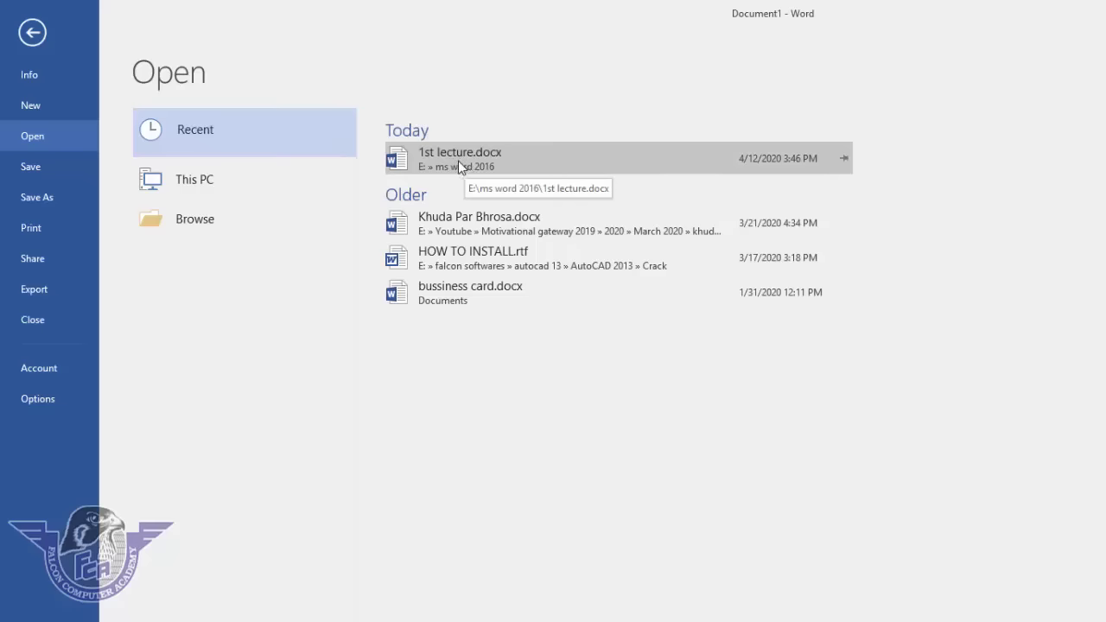
Step: Browse to Falcon (E:) > ms word 2016 and open 1st lecture.docx
click(240, 230)
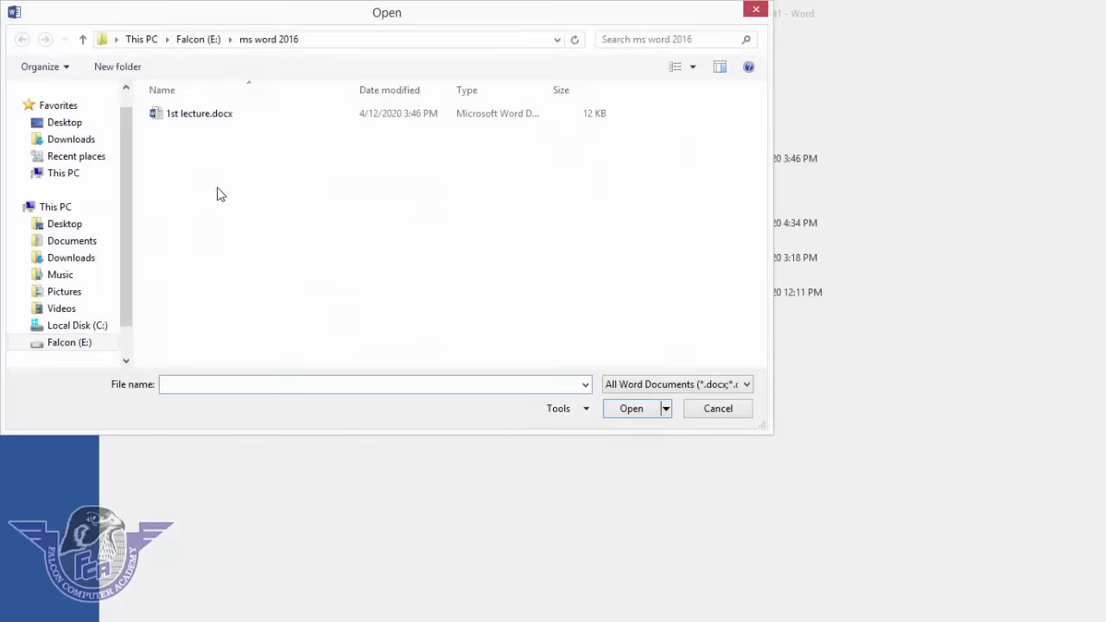
click(71, 344)
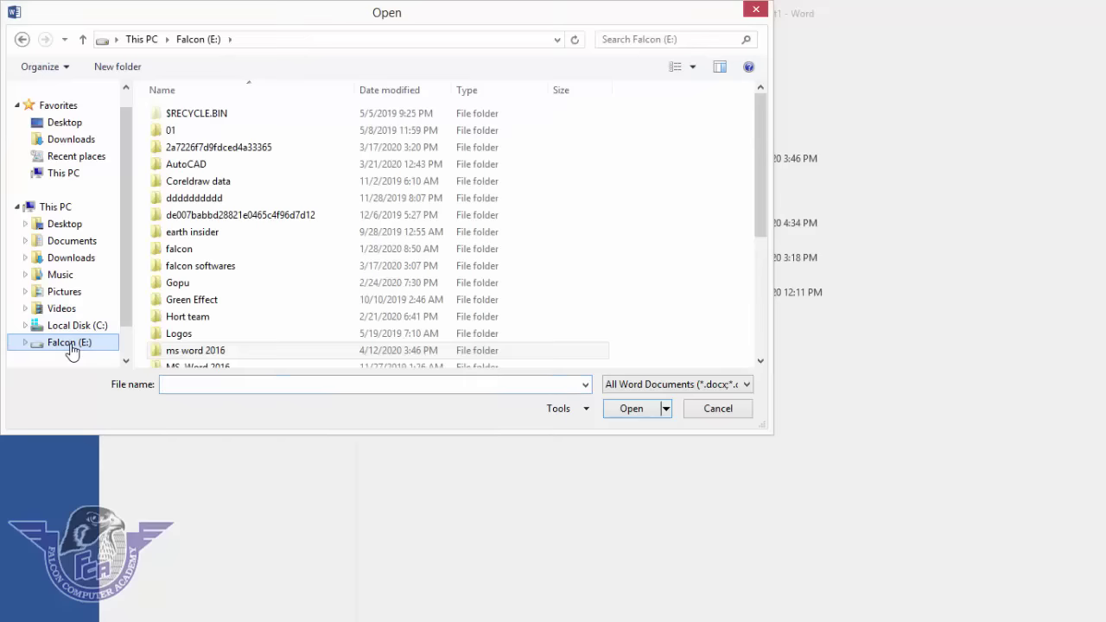
double_click(183, 352)
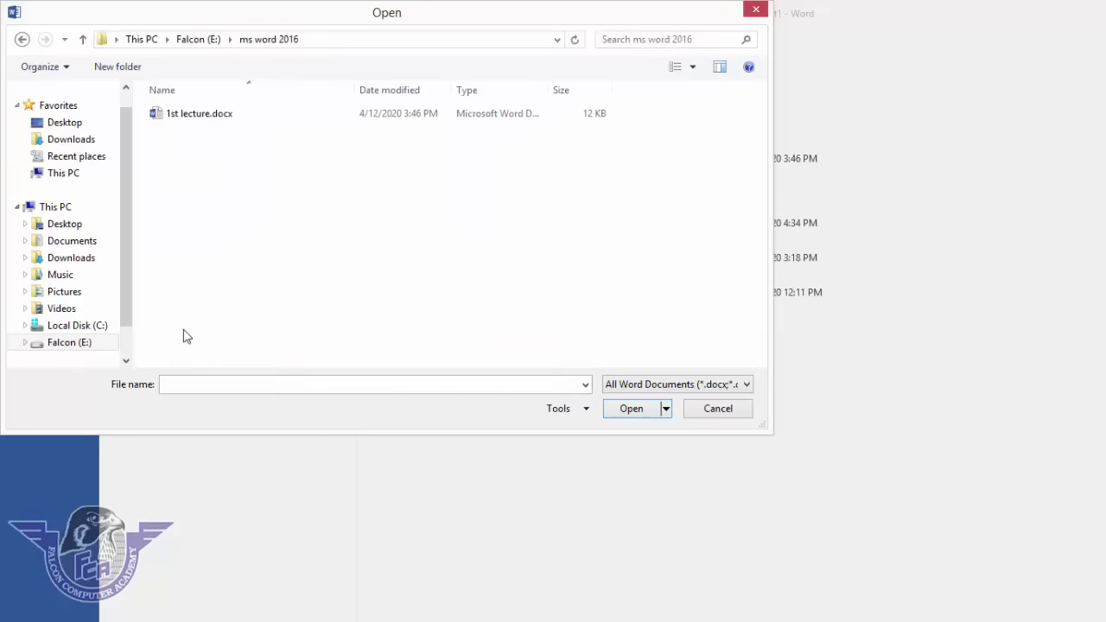
click(199, 125)
click(638, 414)
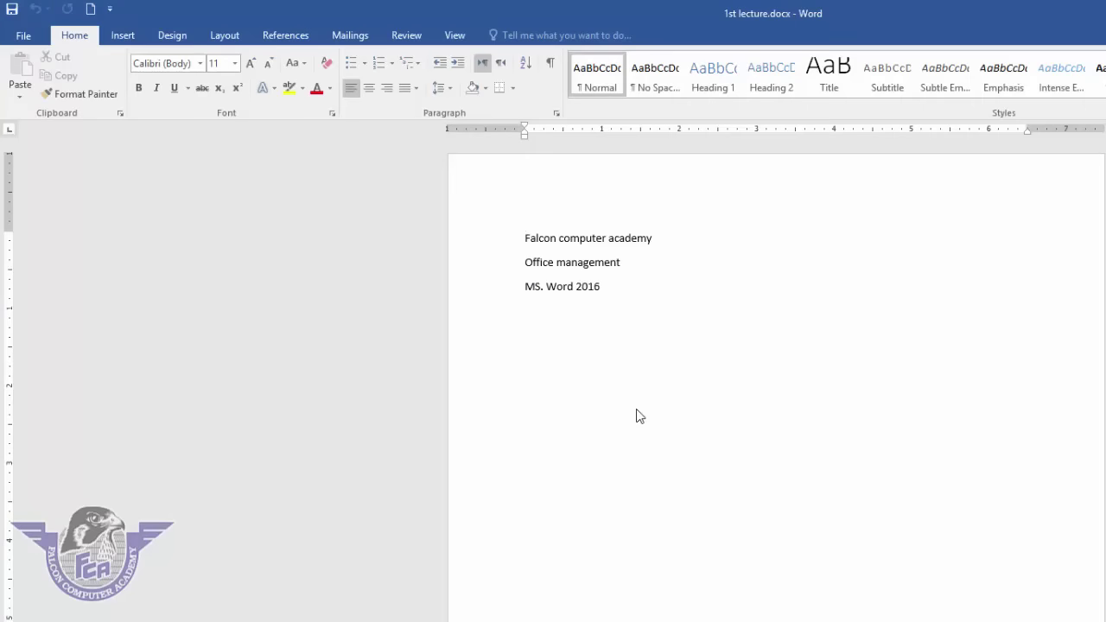
Step: Add New, Save, Close, Open and Save as on separate lines after 'MS. Word 2016'
click(635, 288)
key(Return)
text(Ne)
text(w Save Close )
text(Open Save as)
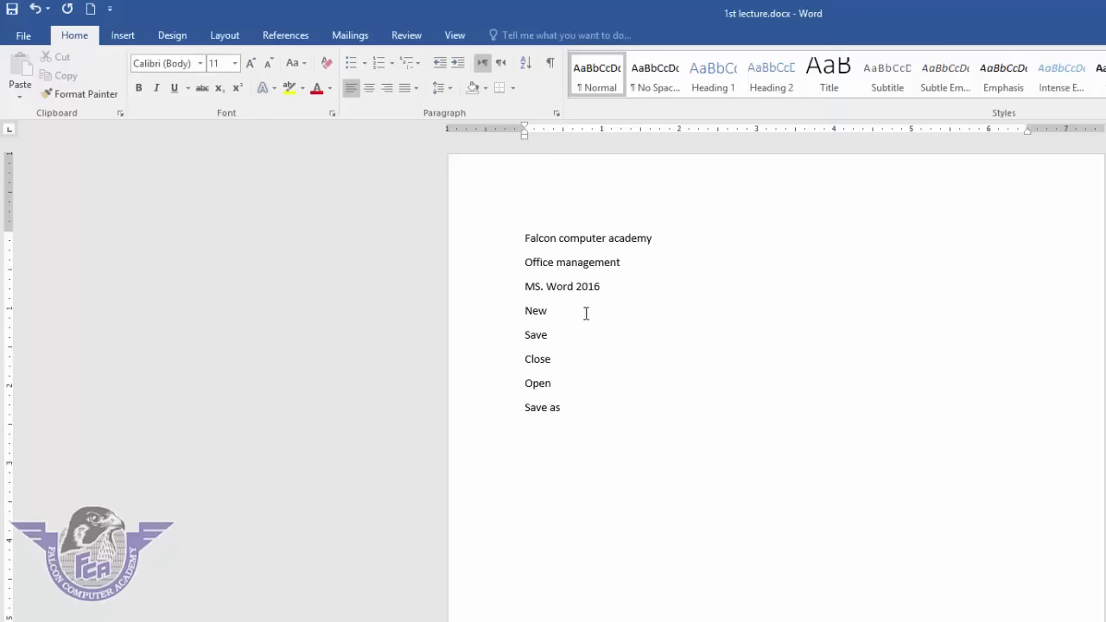
Step: Save the edits to '1st lecture', check its Info page, and return to the document
click(22, 38)
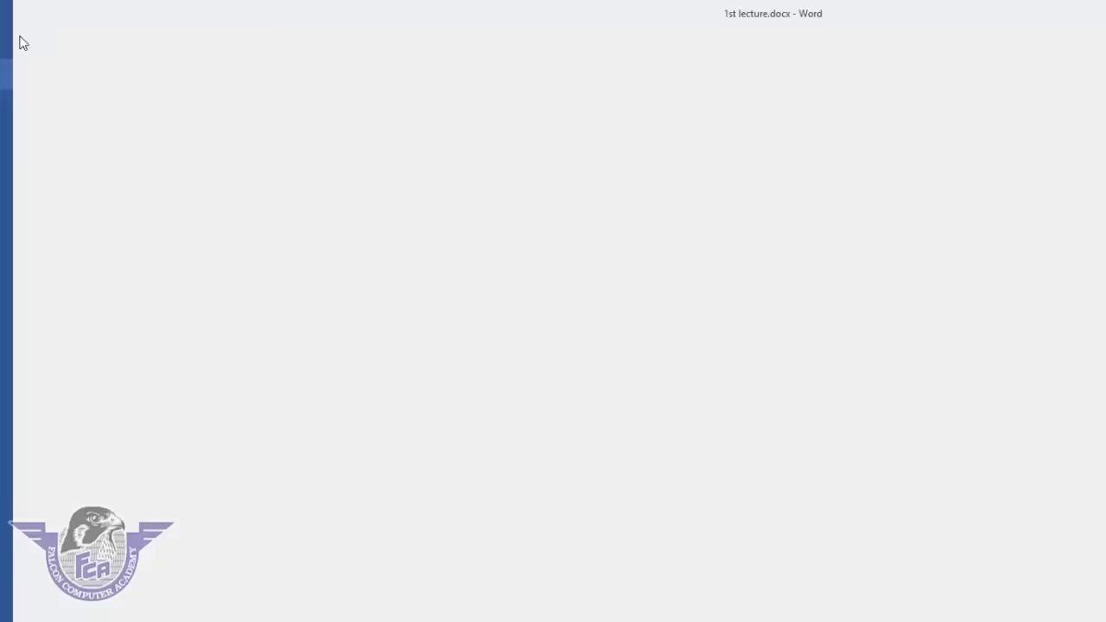
click(38, 164)
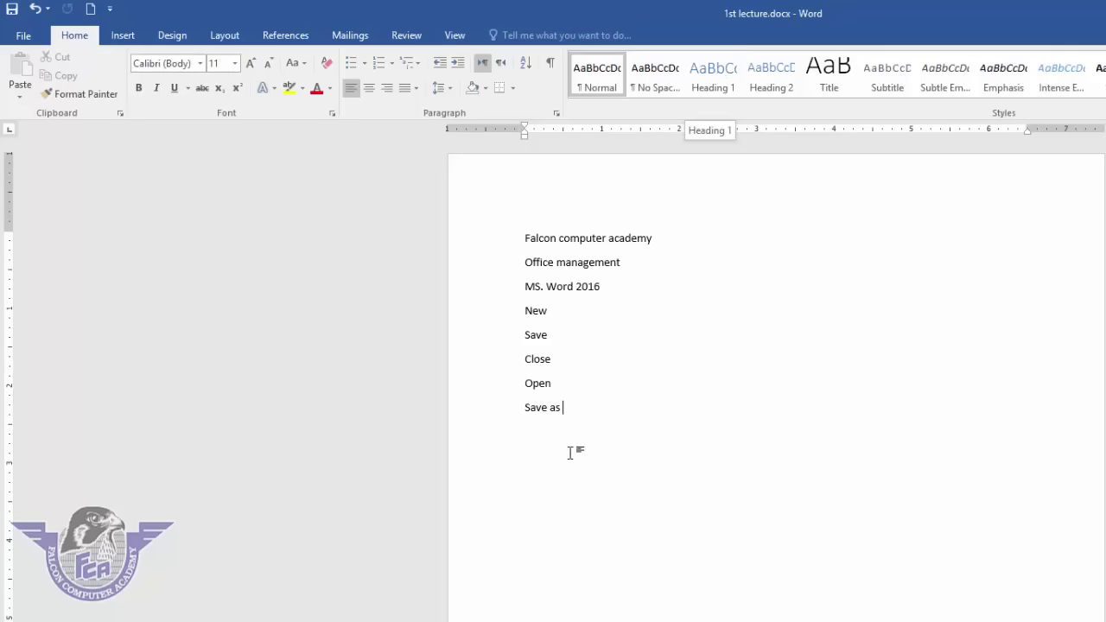
click(26, 36)
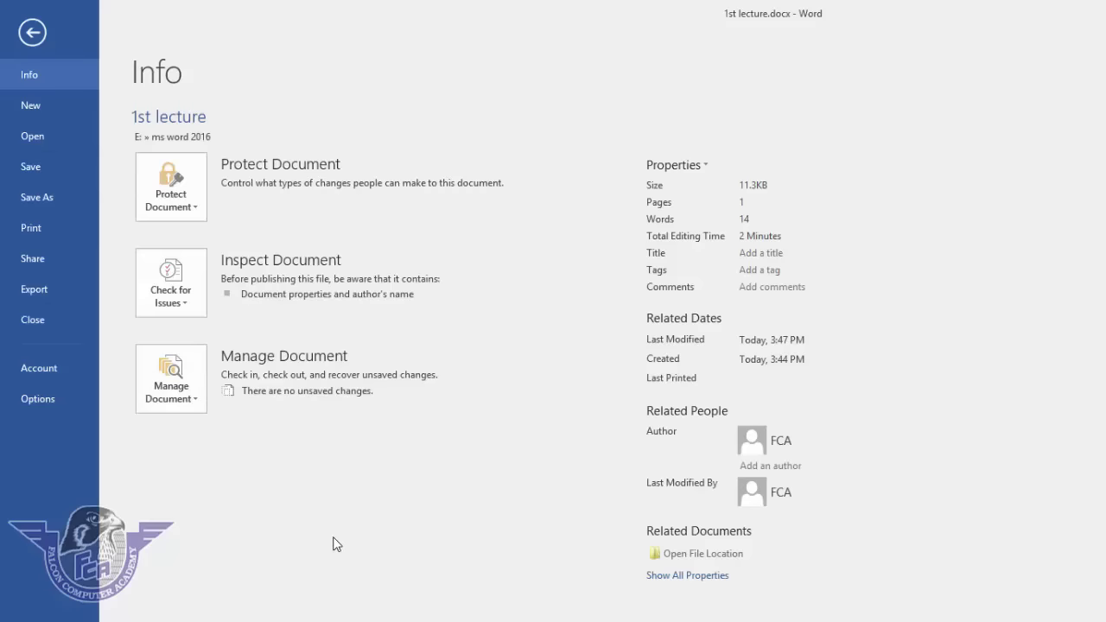
key(Escape)
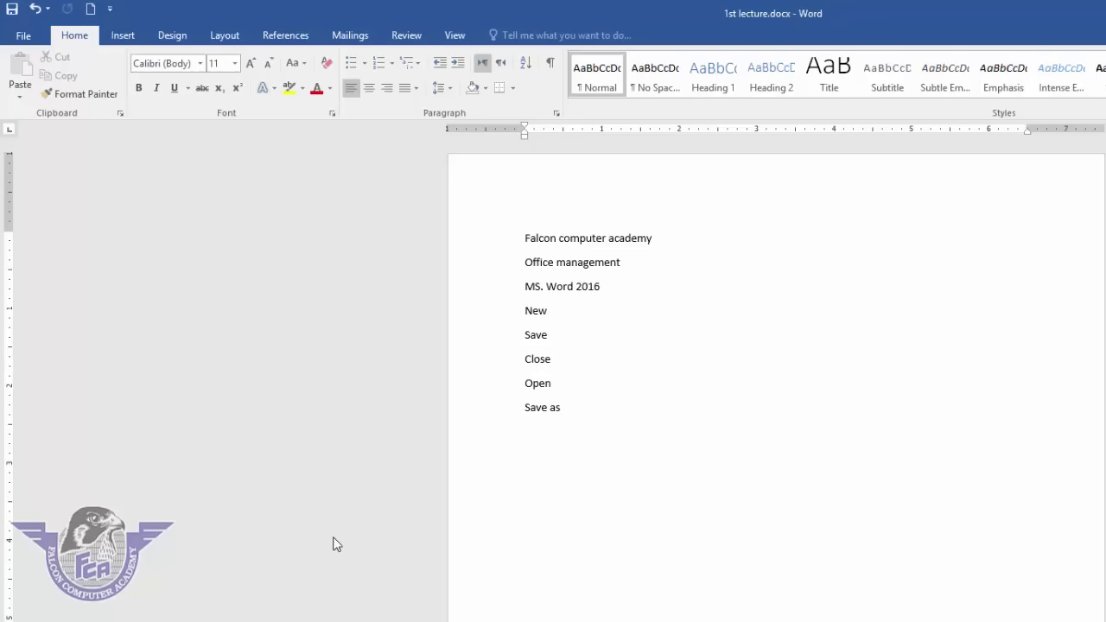
Step: In Save As, browse to the ms word 2016 folder and enter the file name '2nd lecture'
click(28, 38)
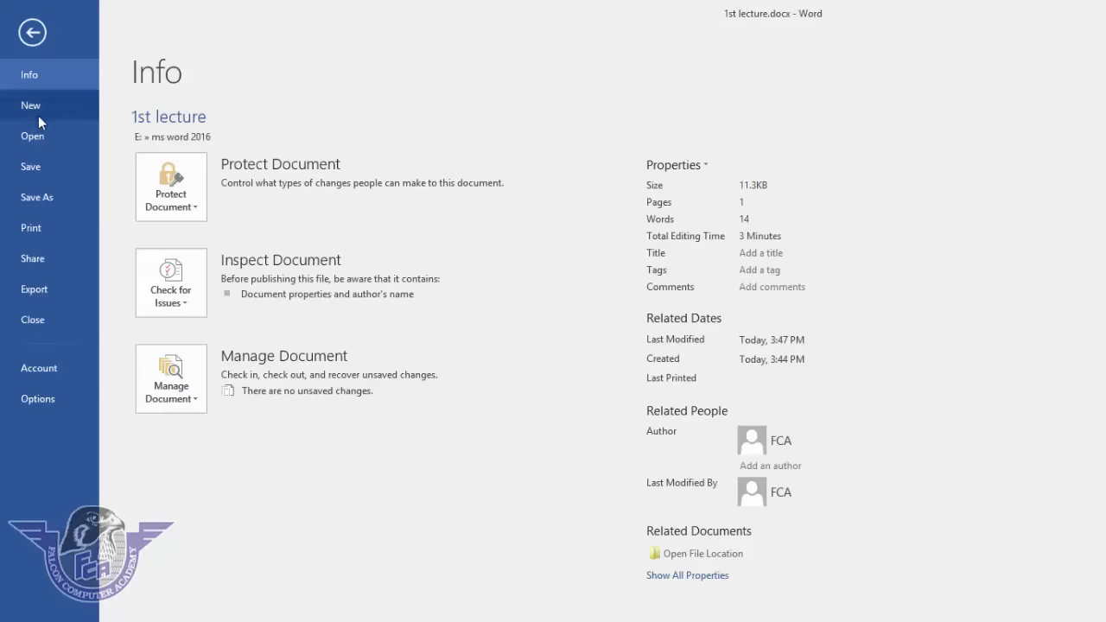
click(61, 198)
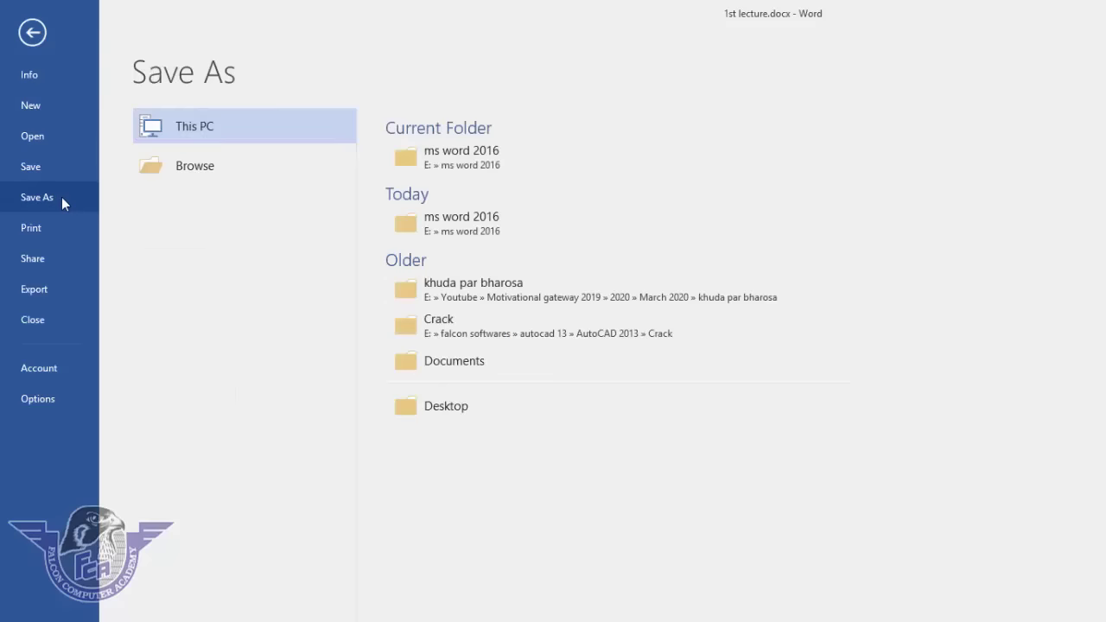
click(213, 165)
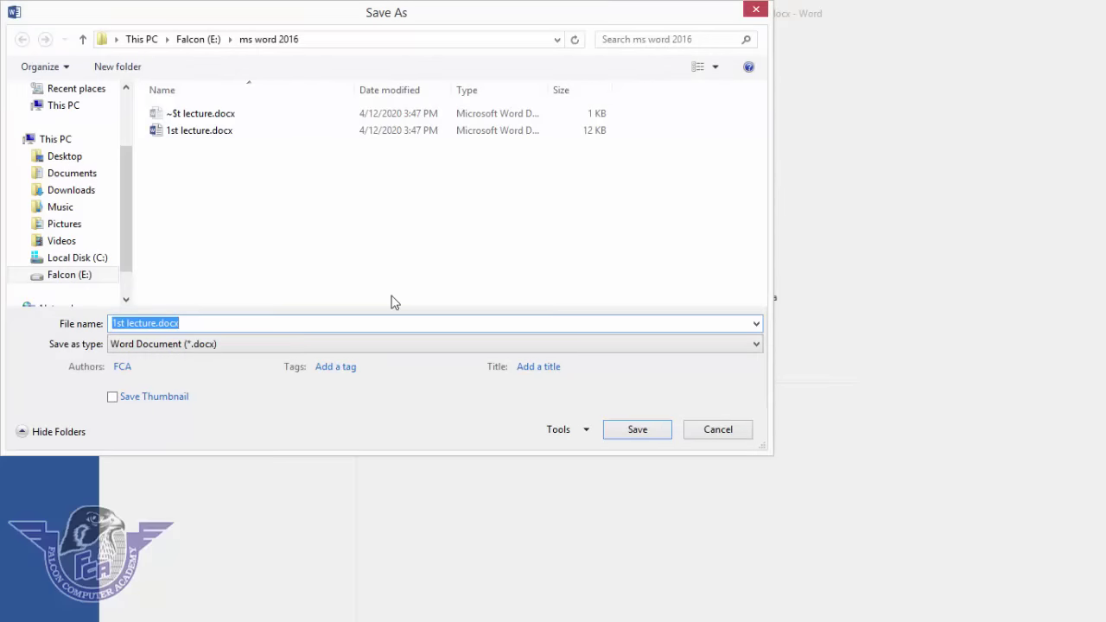
text(2)
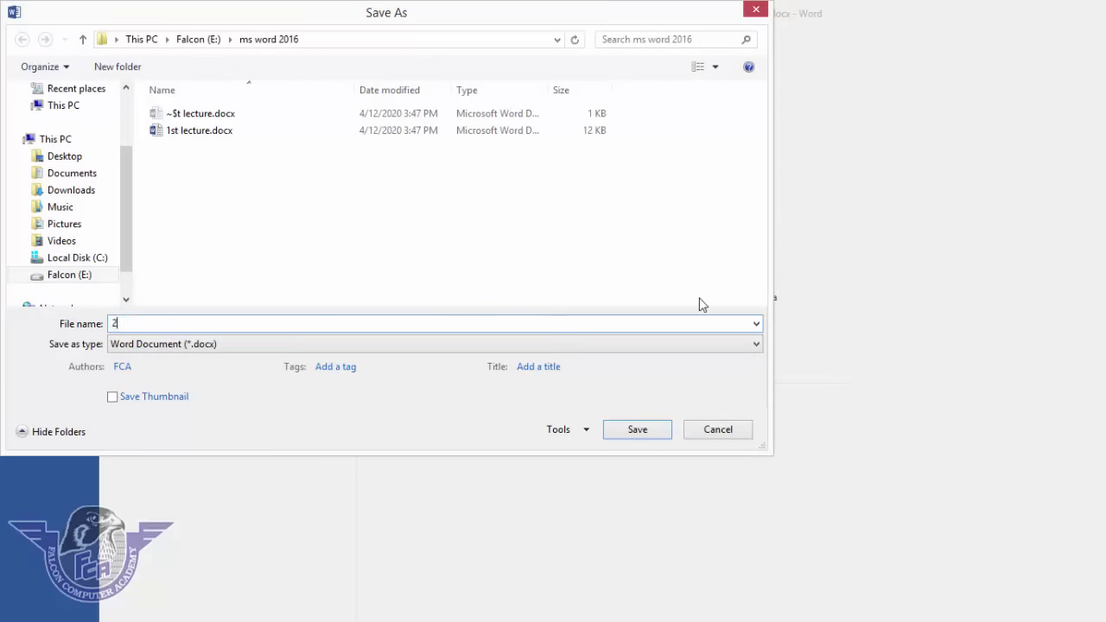
text(nd l)
text(ecture)
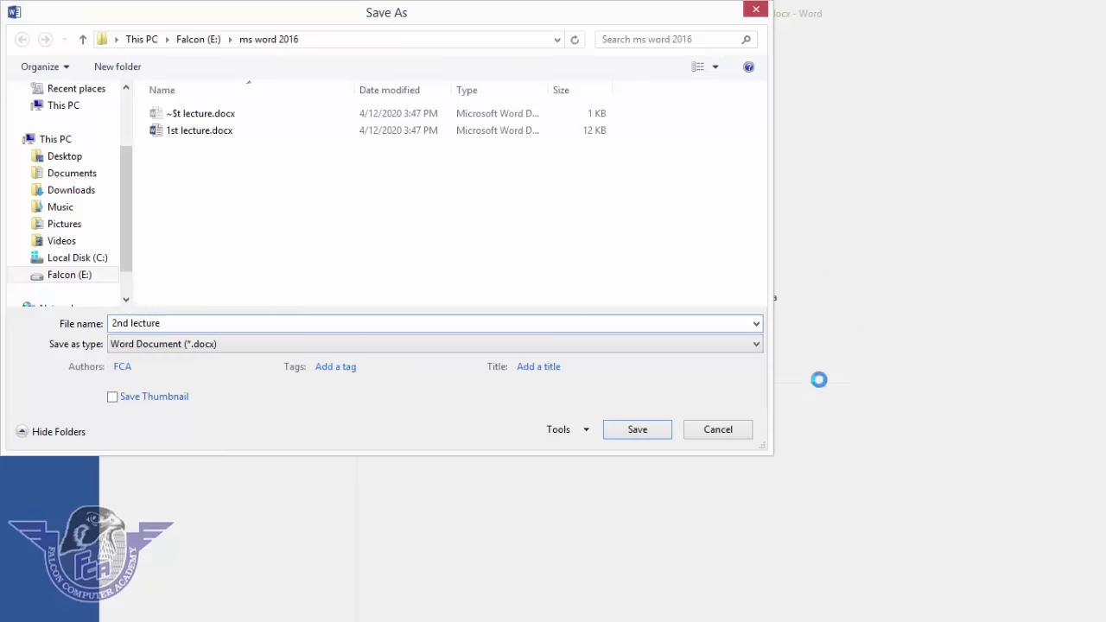